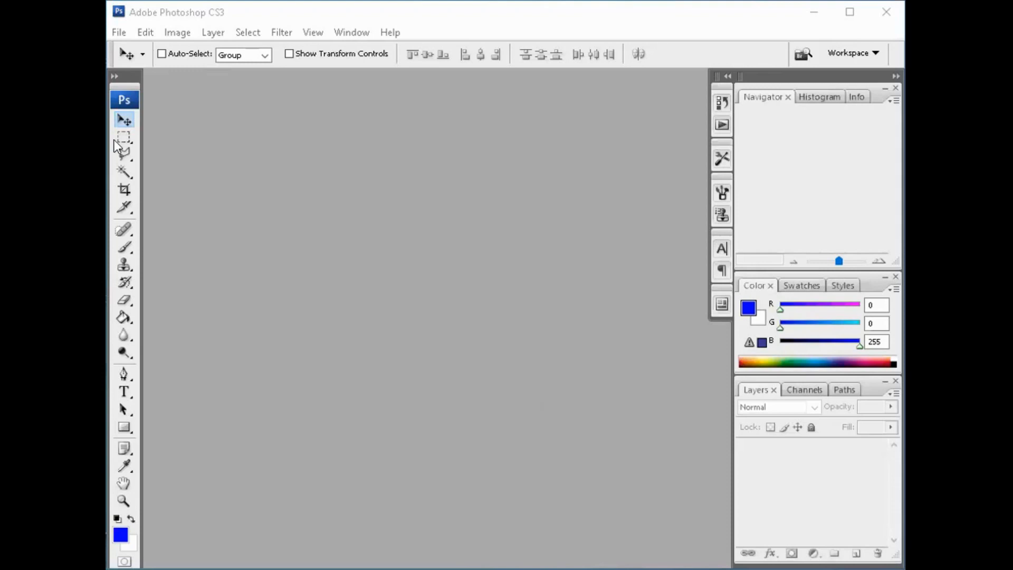
- Create a new 4 × 3 cm RGB document at 300 pixels/inch with a transparent background
left_click(119, 32)
left_click(176, 43)
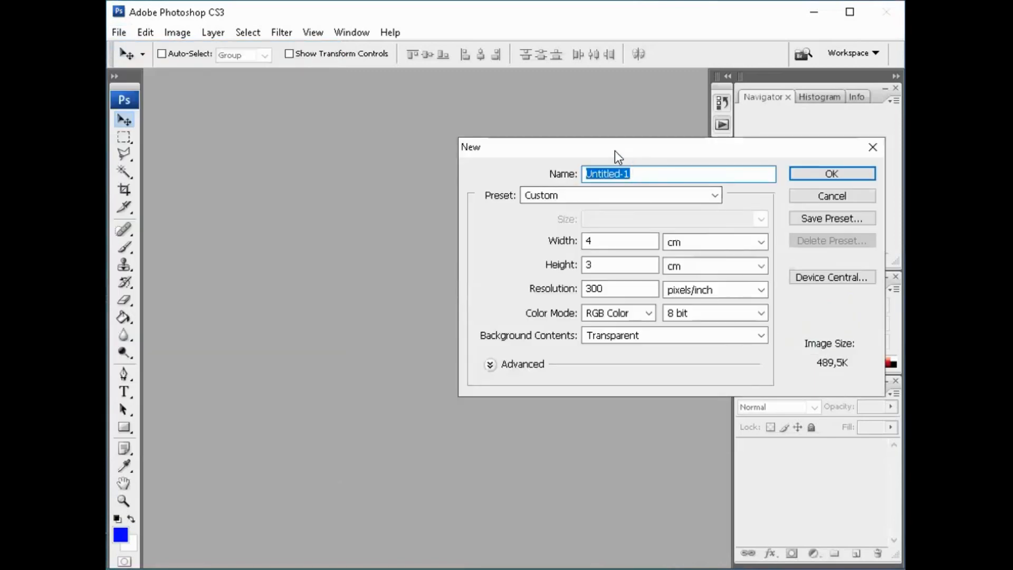
left_click_drag(615, 150, 388, 121)
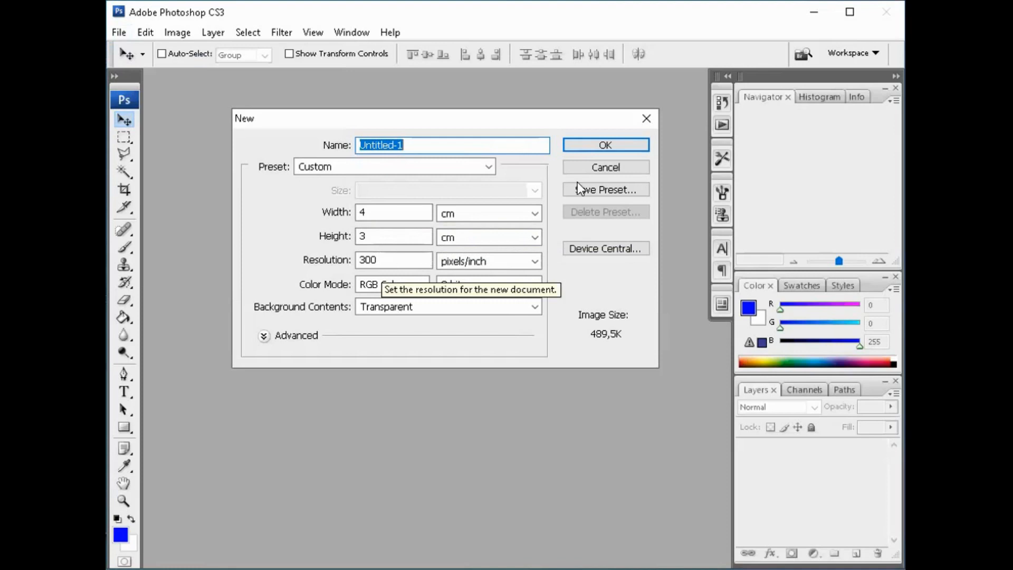
left_click(592, 142)
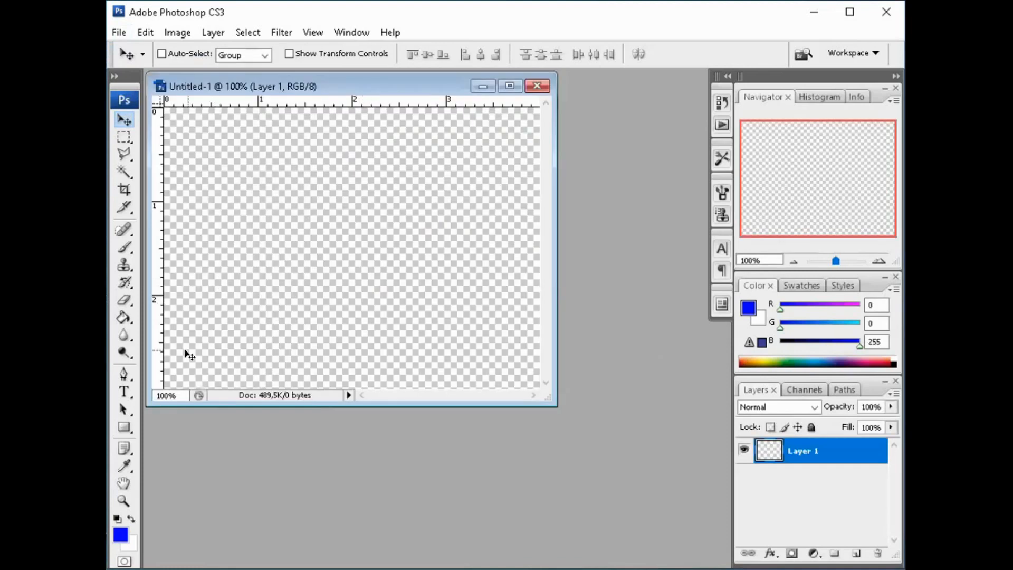
- Add the blue text STAMP in Bookman Old Style Bold and move it to the middle of the canvas
left_click(122, 391)
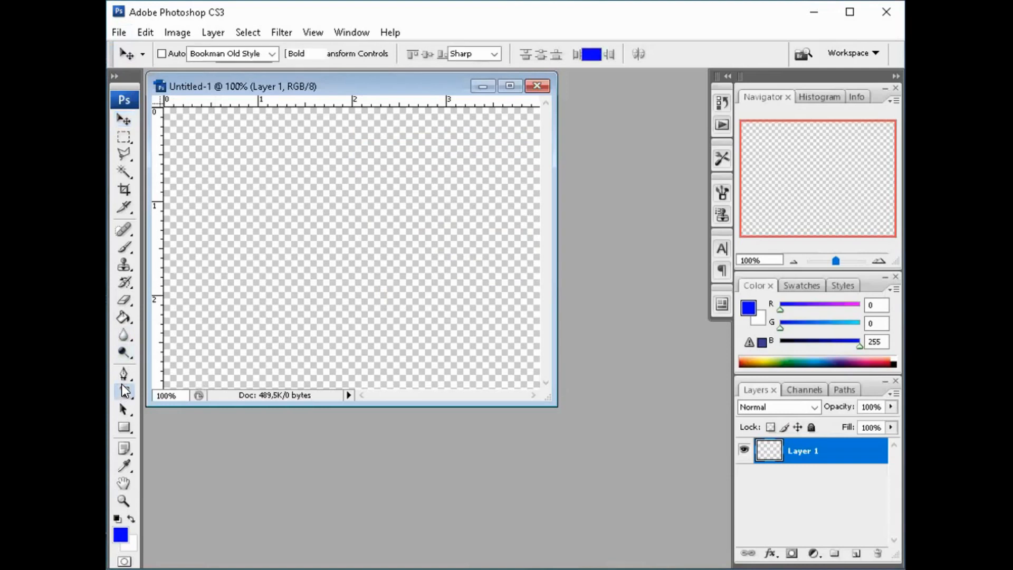
left_click(230, 250)
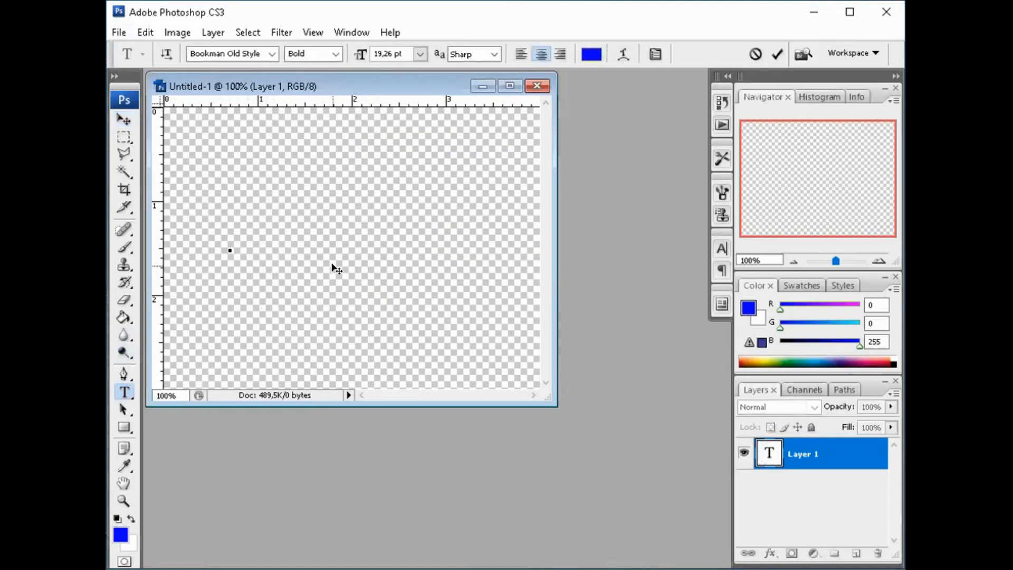
type("STA")
type("MP")
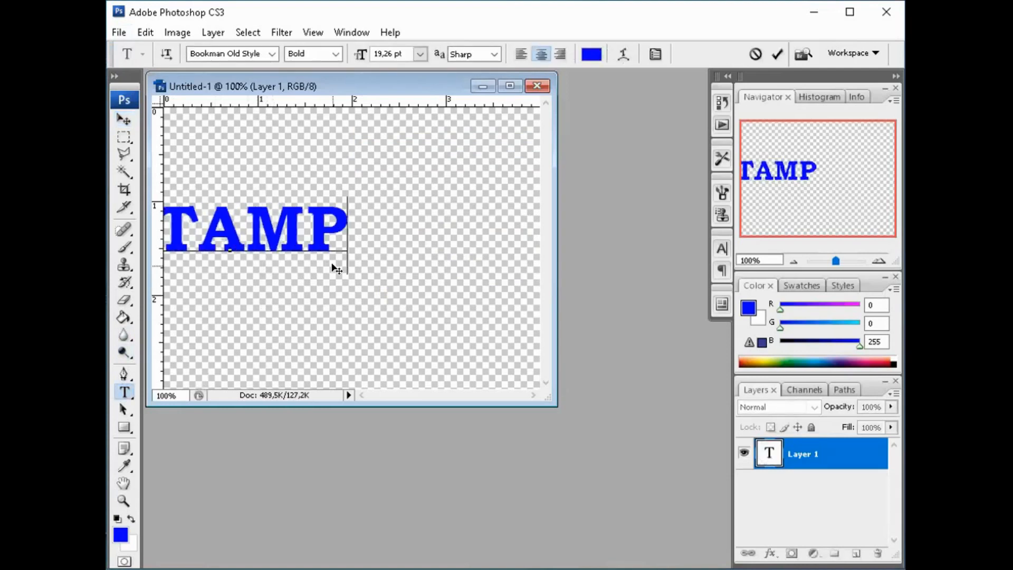
left_click(124, 119)
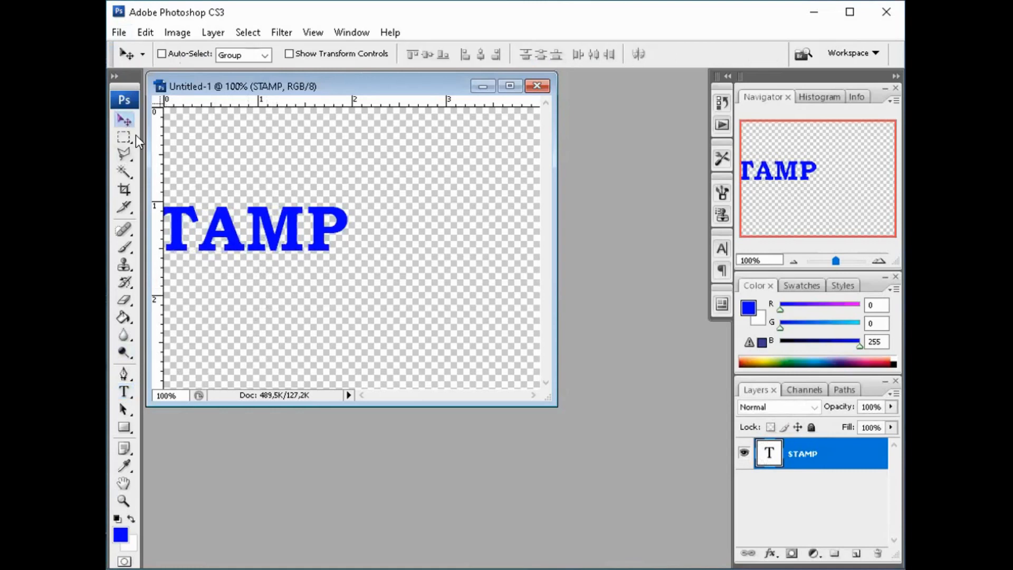
left_click_drag(267, 220, 377, 235)
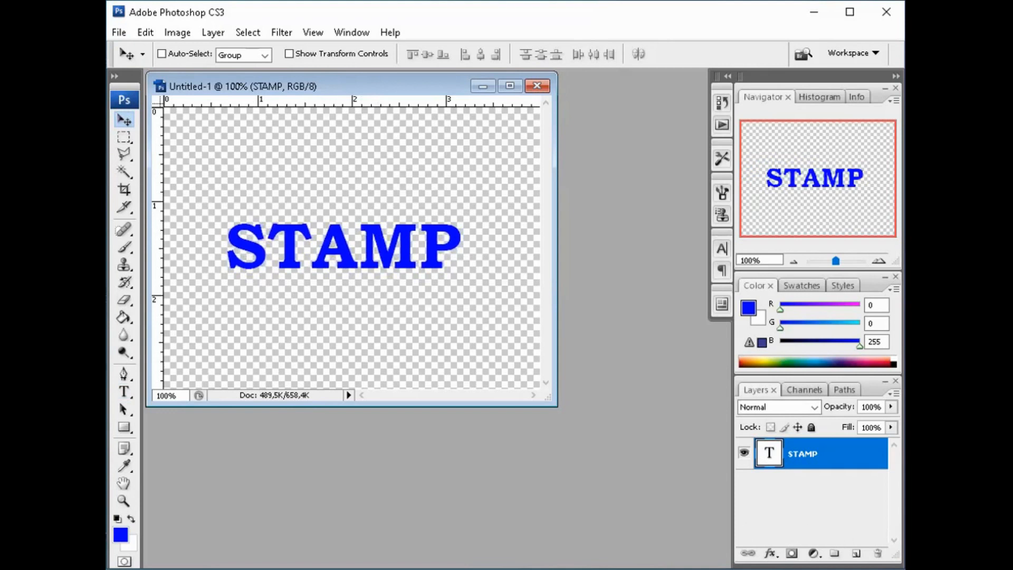
- Close the Color palette, add a new layer above the text, and marquee-select a rectangle closely around the word STAMP
left_click(895, 276)
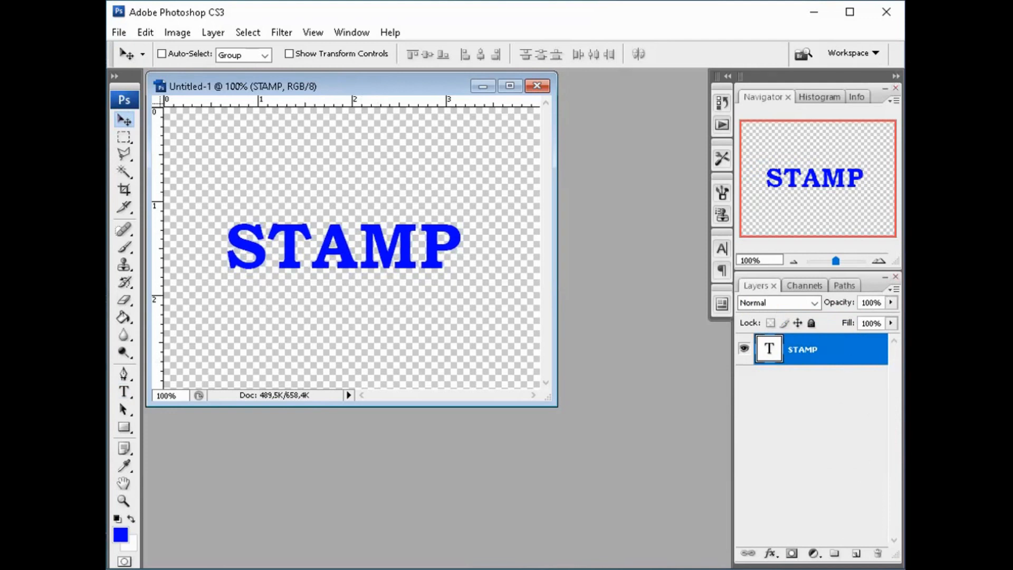
left_click(855, 553)
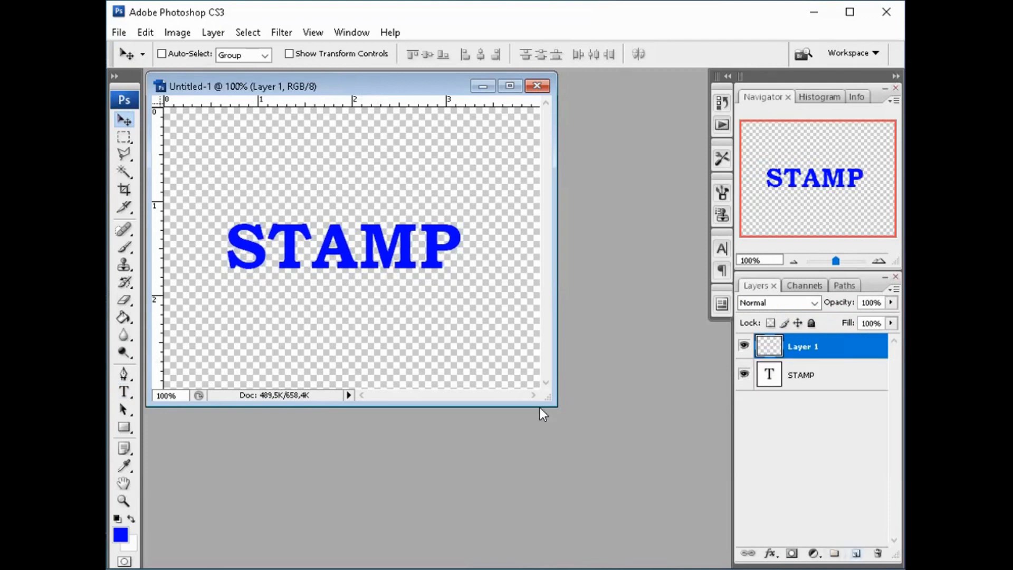
left_click(124, 137)
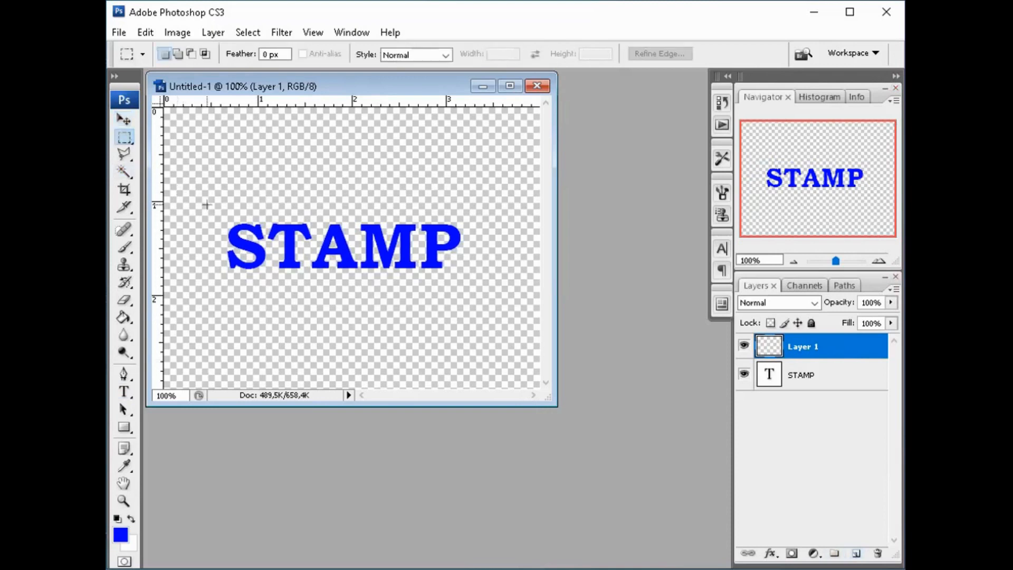
left_click_drag(216, 207, 475, 288)
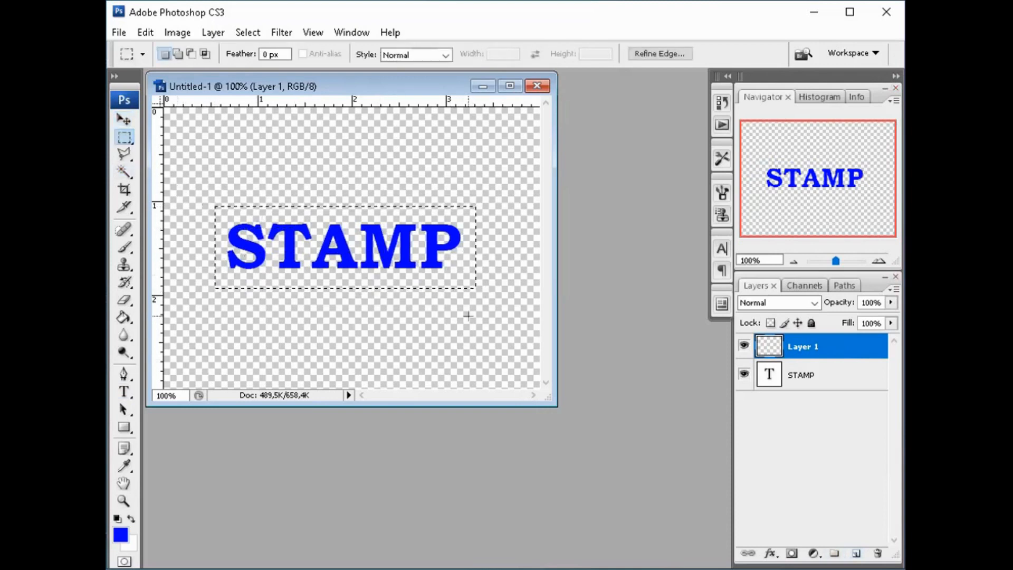
- Invert the selection to fill everything outside the rectangle with the blue foreground colour on the new layer, and deselect
left_click(245, 32)
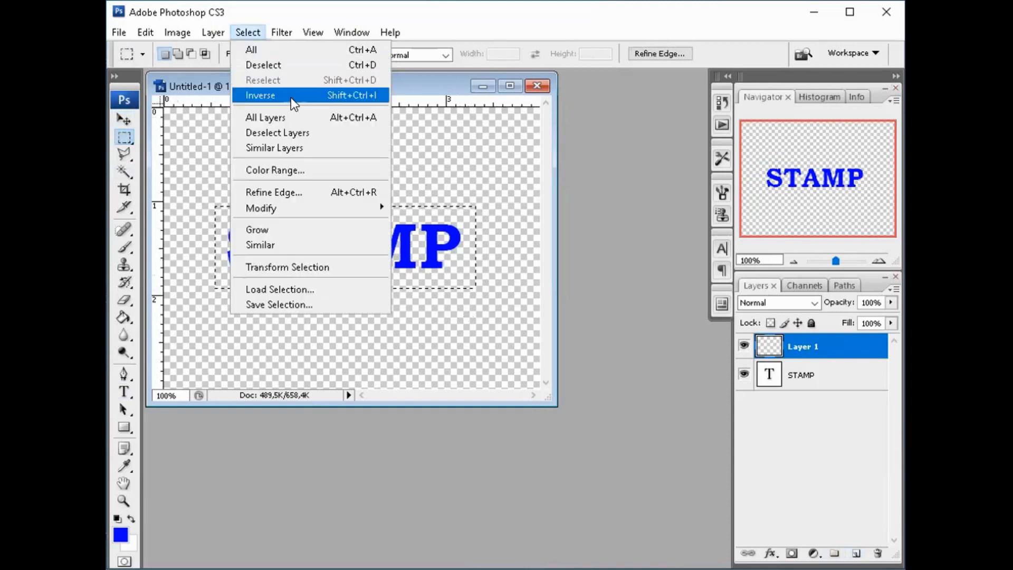
left_click(293, 101)
left_click(124, 315)
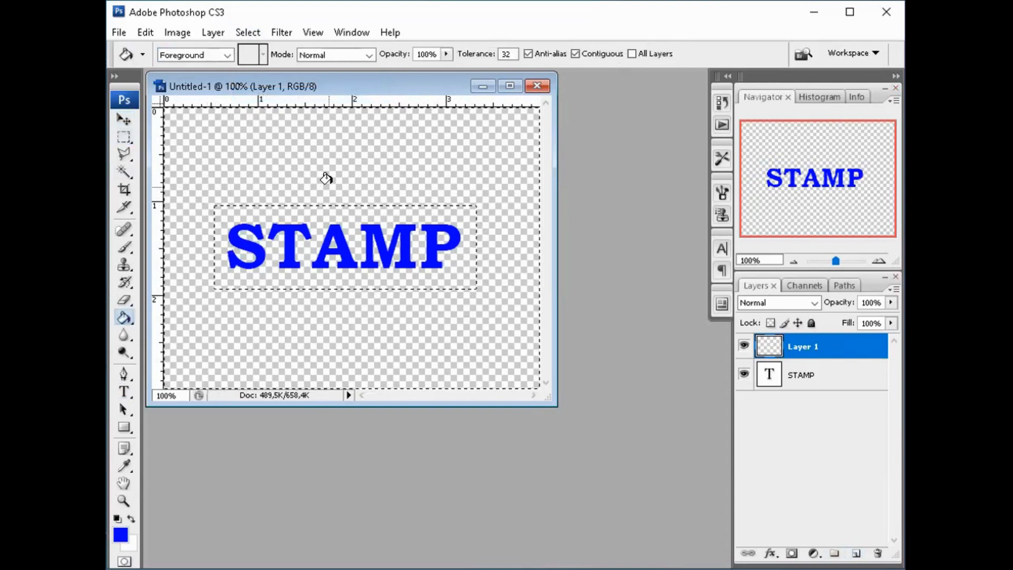
left_click(358, 168)
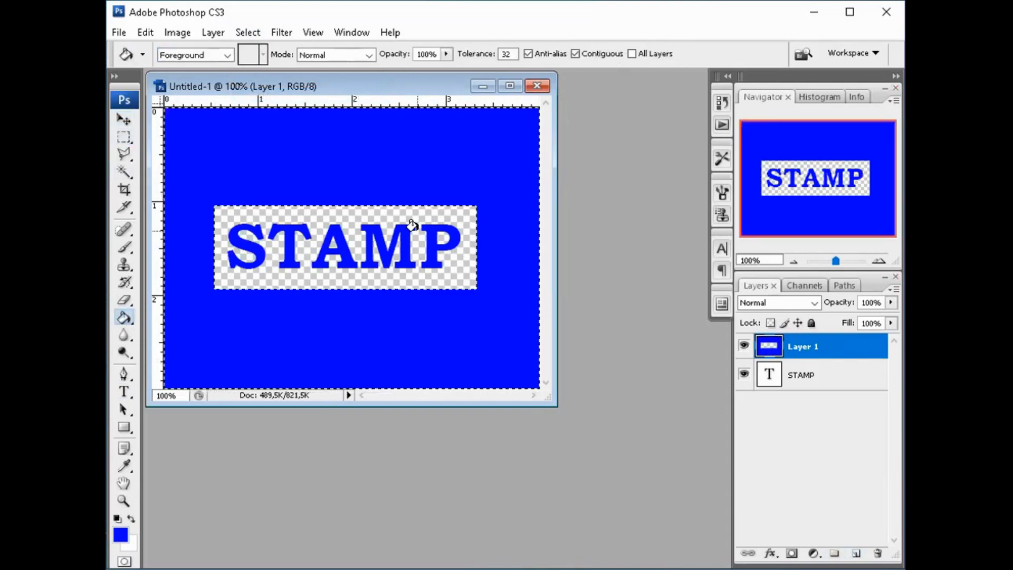
key("ctrl+d")
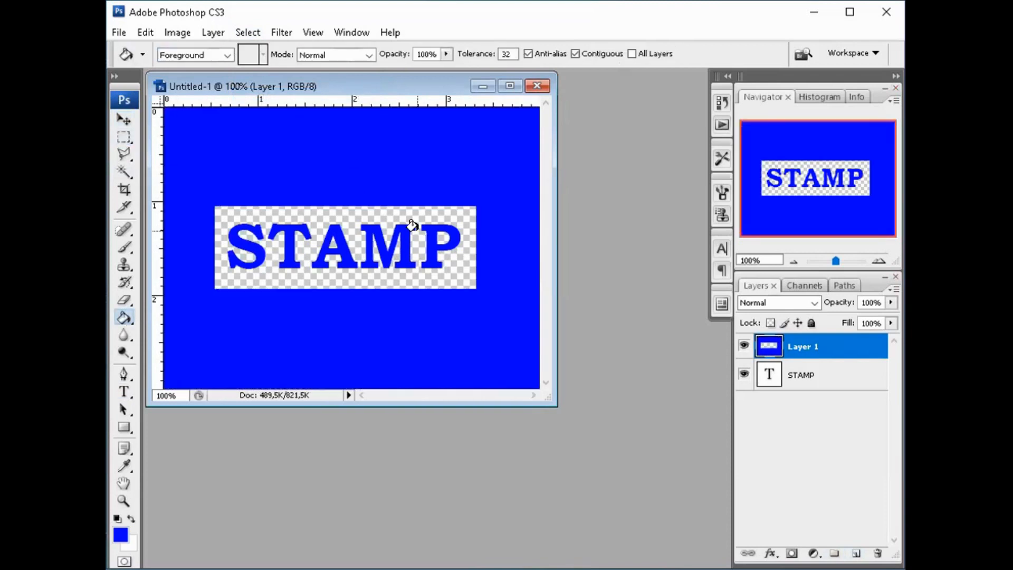
- Delete the blue fill outside a slightly larger rectangle to leave a frame around STAMP, and merge all visible layers
left_click(124, 137)
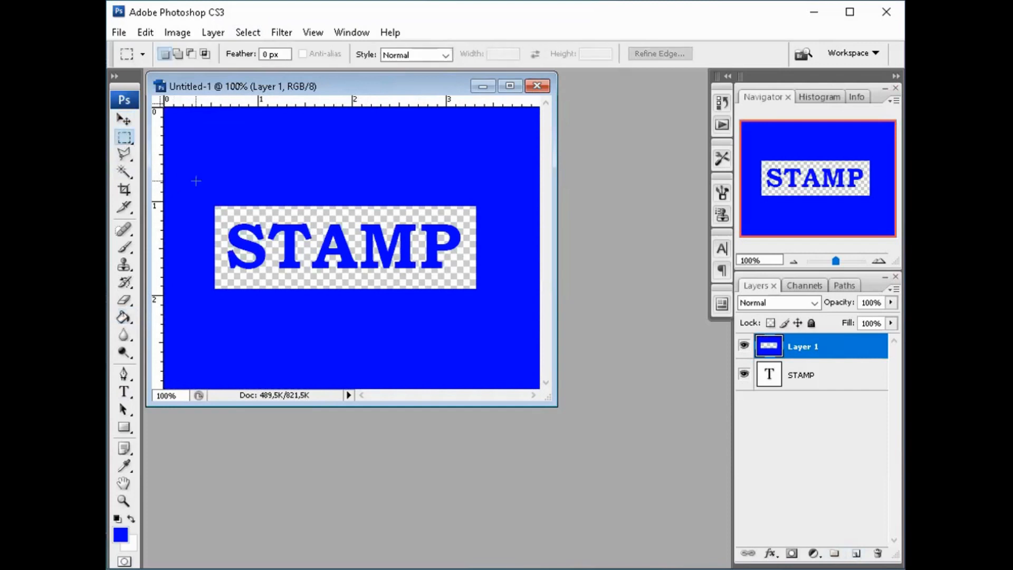
left_click_drag(201, 184, 492, 311)
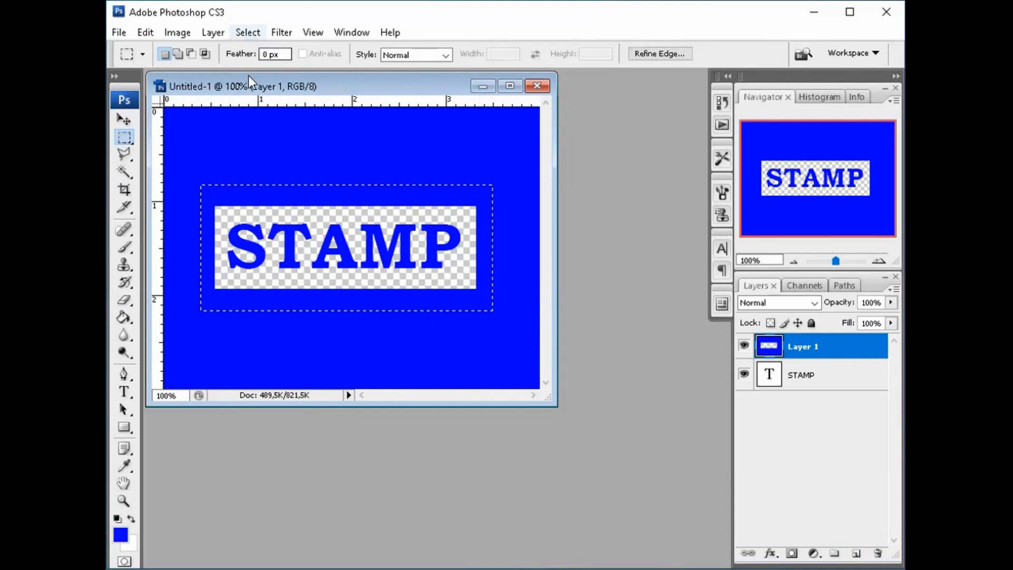
left_click(247, 32)
left_click(259, 97)
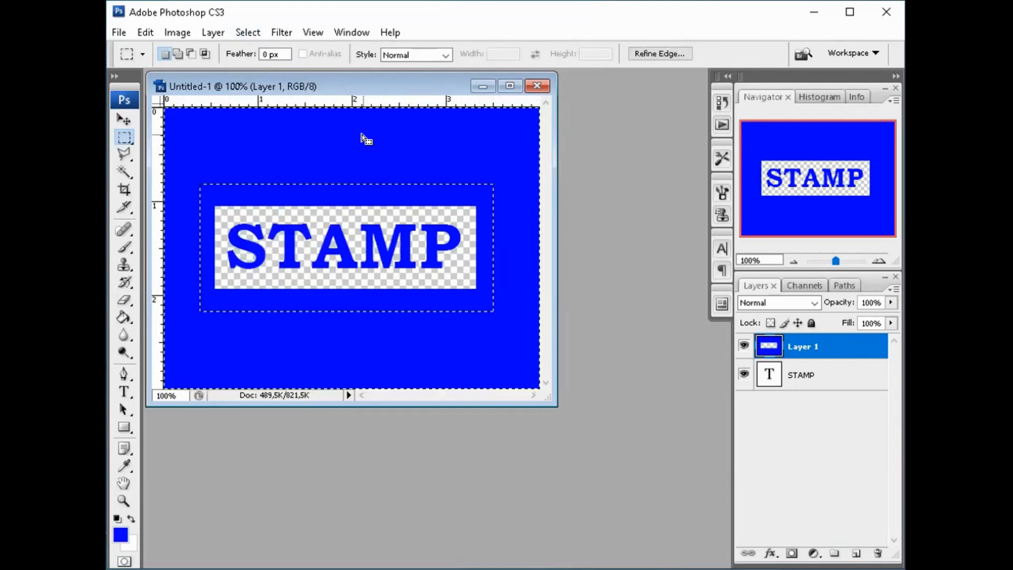
key("Delete")
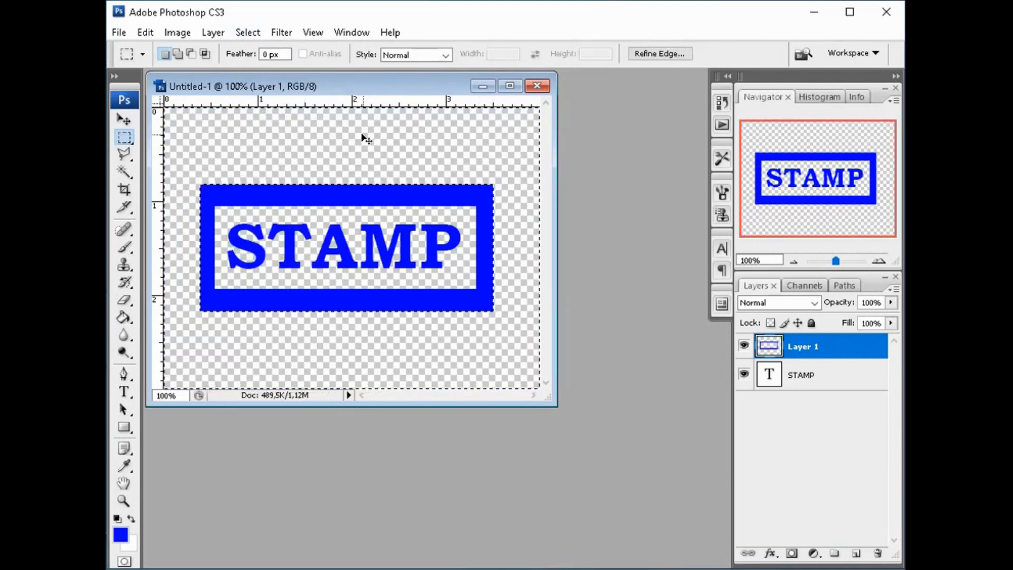
key("ctrl+d")
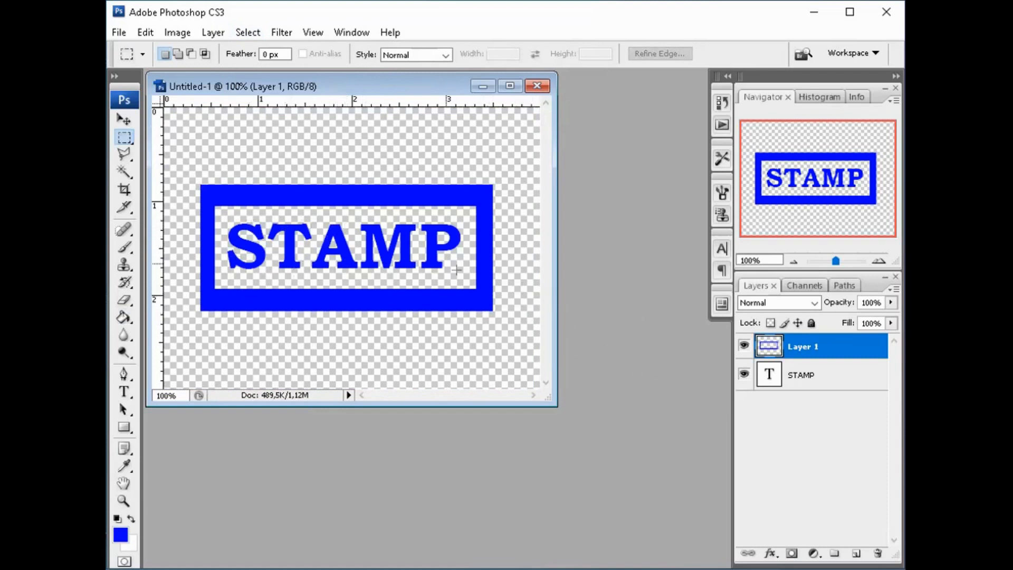
left_click(213, 32)
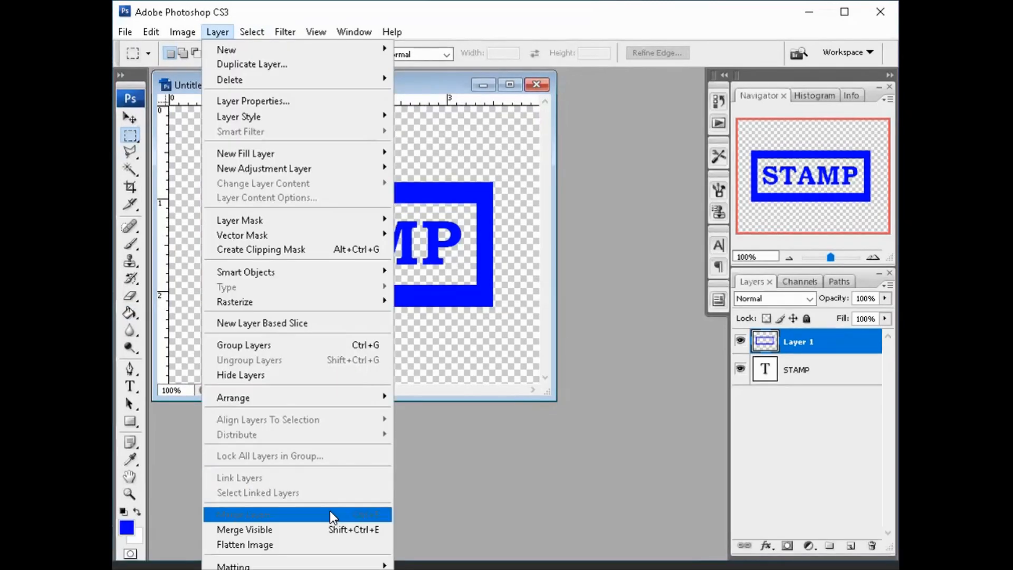
left_click(310, 529)
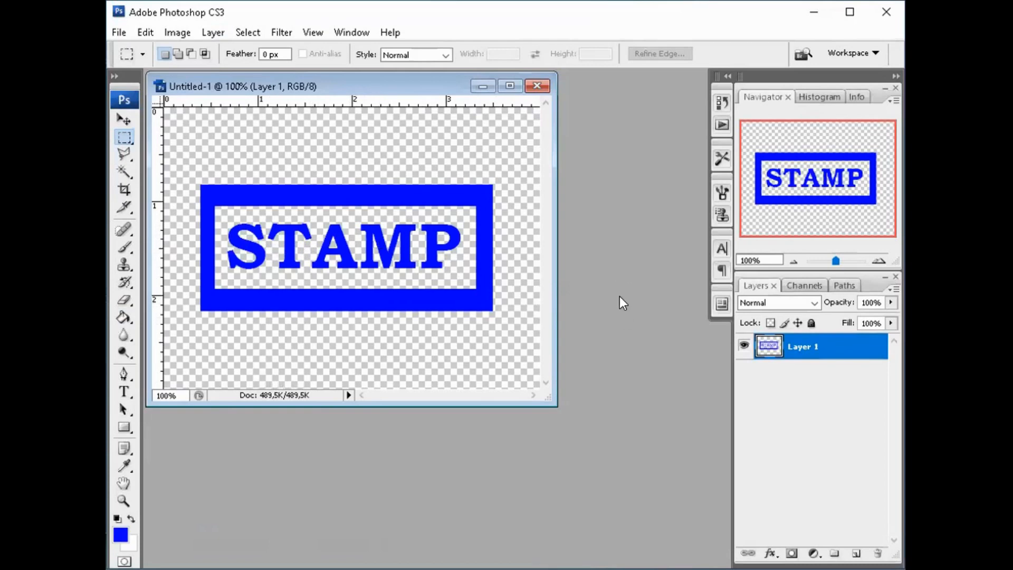
- Open the image latar_stempel_tembok and convert its Background into a regular layer named Layer 0
key("ctrl+o")
scroll(671, 243, "down", 10)
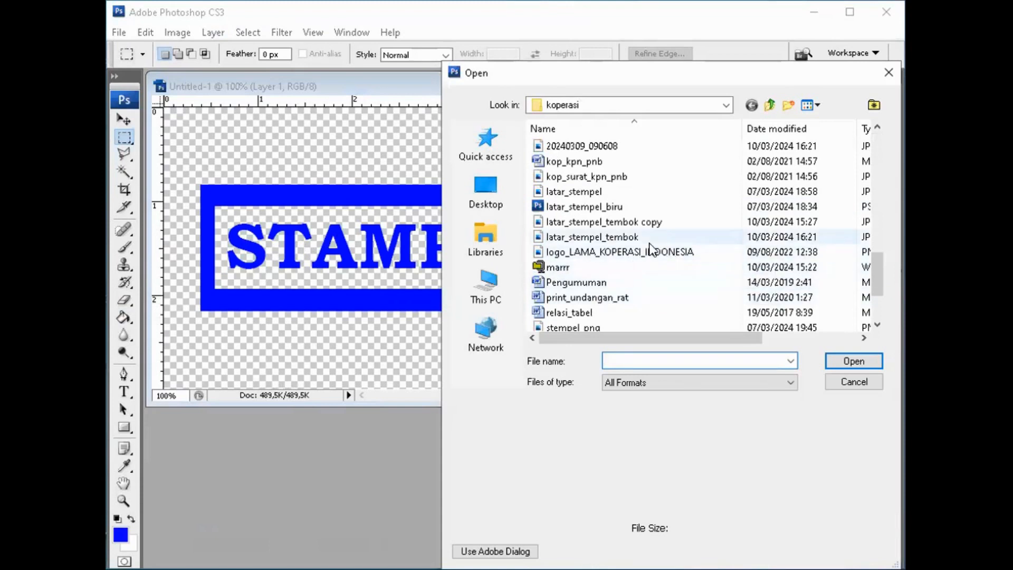
left_click(661, 234)
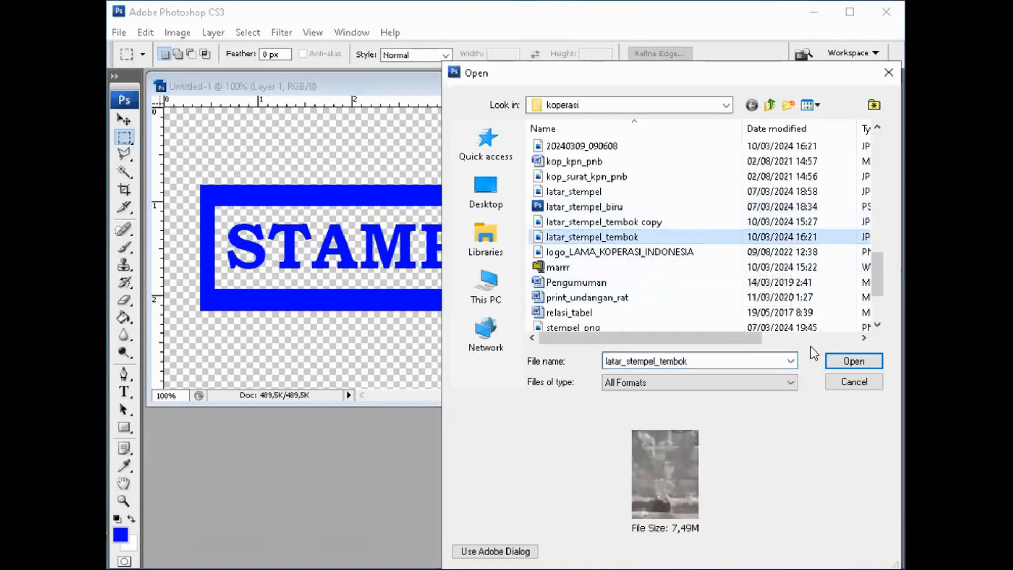
left_click(852, 362)
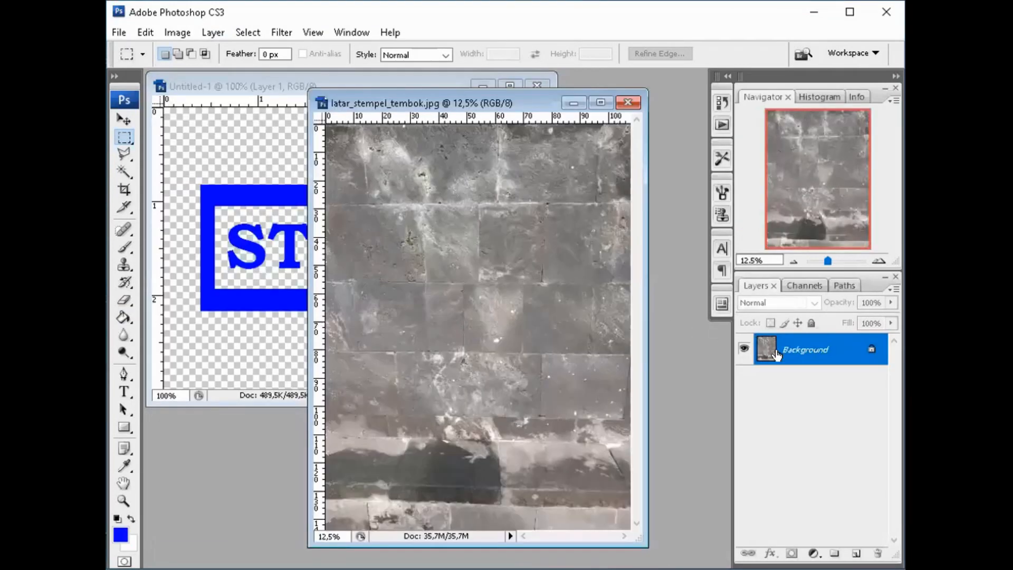
double_click(828, 354)
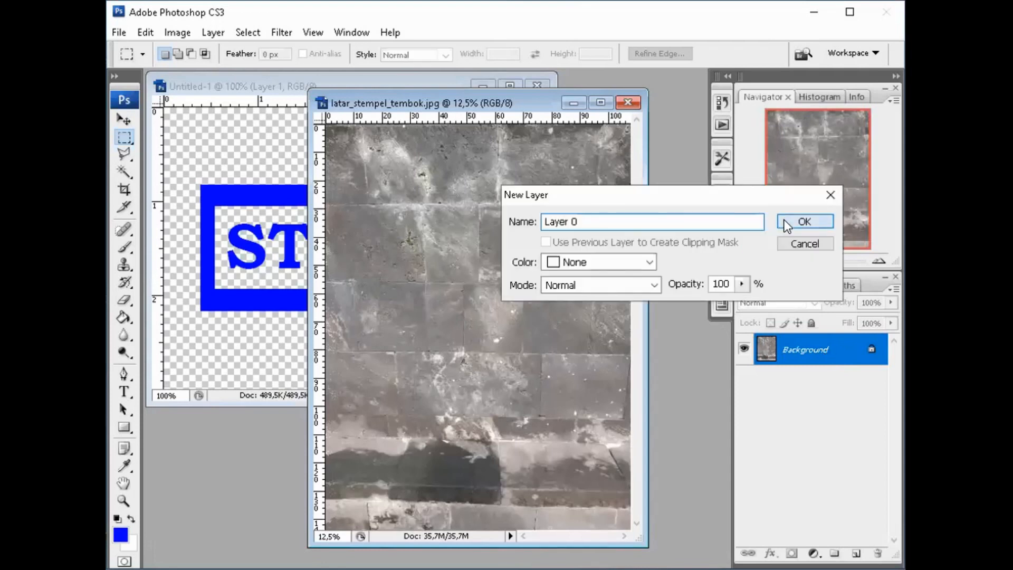
left_click(787, 227)
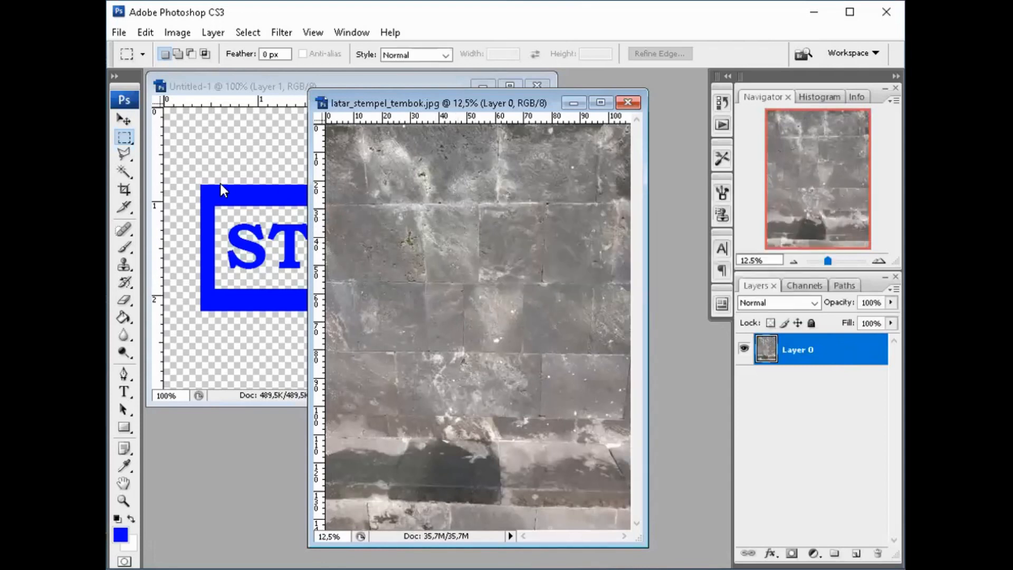
- Copy the wall texture layer into the stamp document and close the wall image without saving its changes
left_click(119, 117)
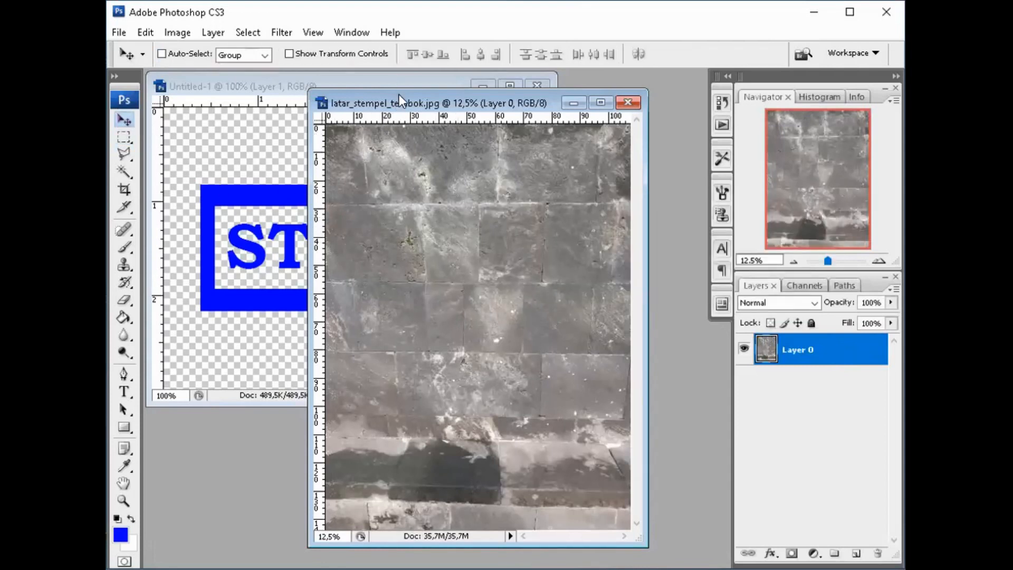
left_click_drag(399, 95, 526, 97)
left_click_drag(551, 267, 289, 238)
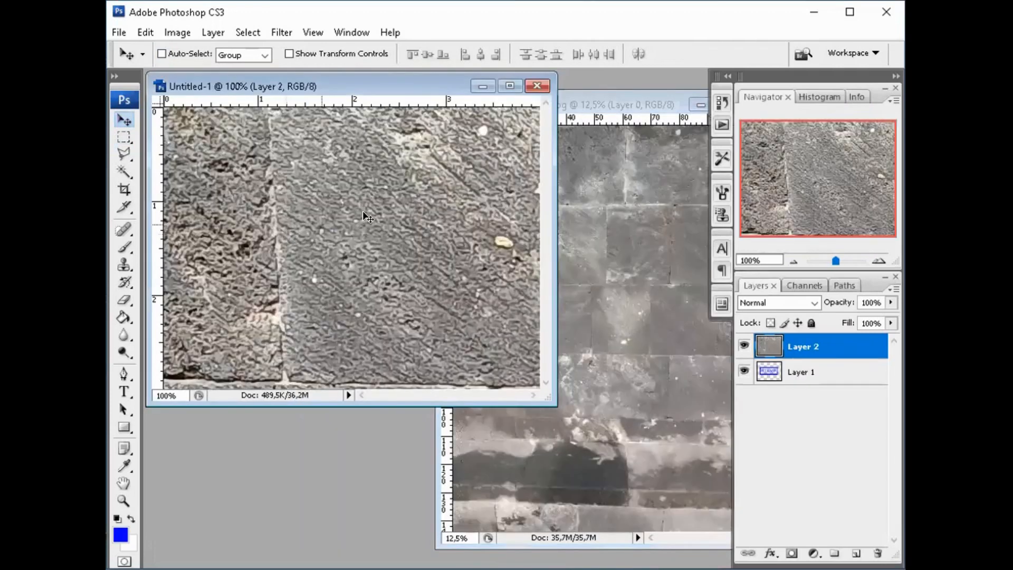
left_click(613, 108)
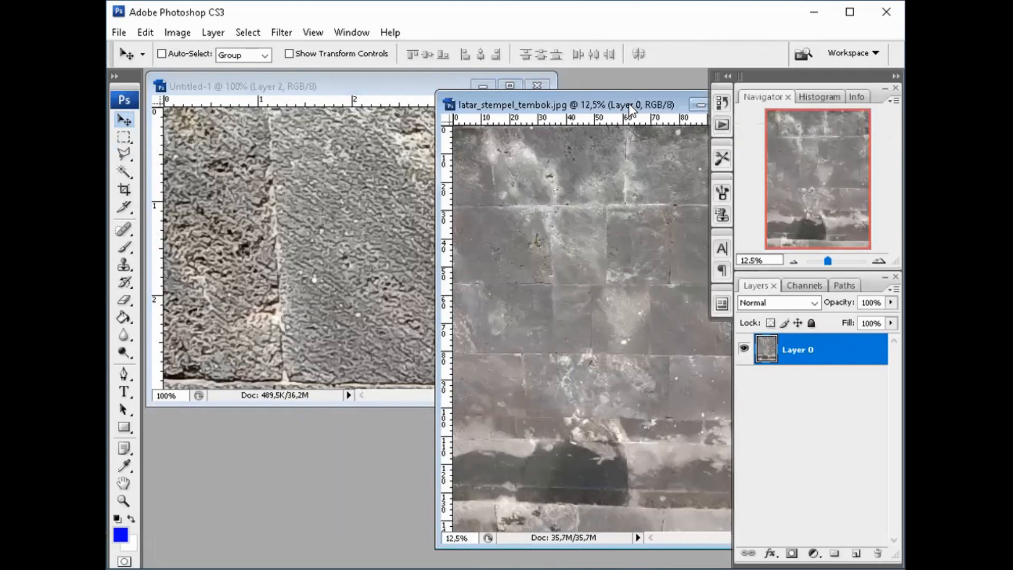
left_click_drag(629, 103, 487, 124)
left_click(613, 124)
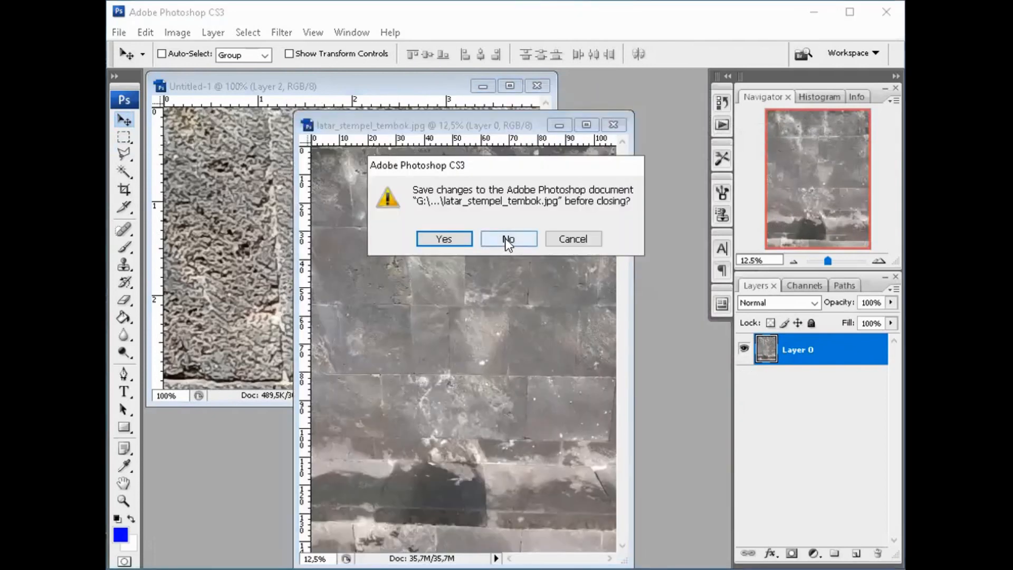
left_click(505, 238)
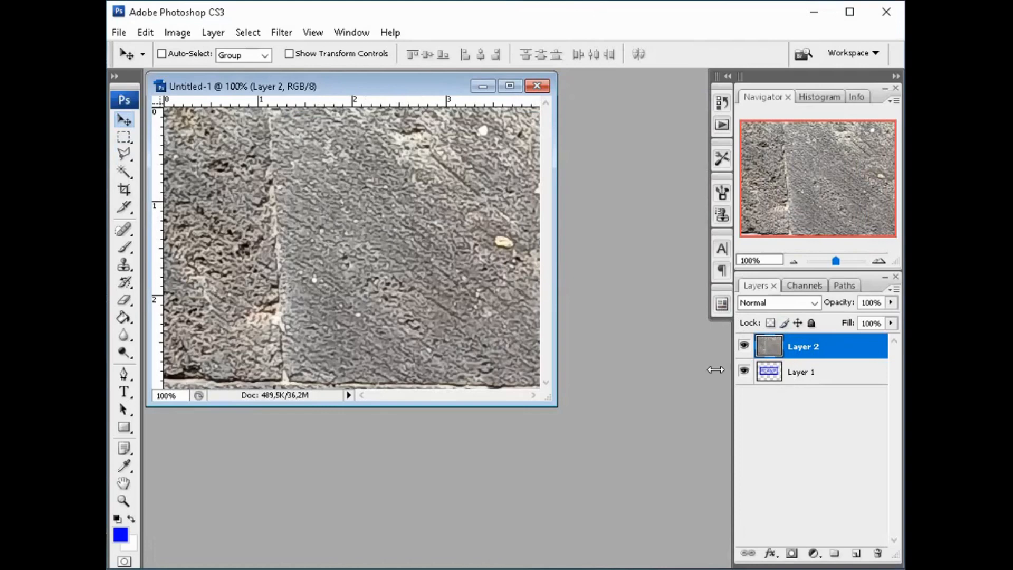
- Create a clipping mask so the wall texture layer is confined to the stamp shape on the layer below
left_click(207, 32)
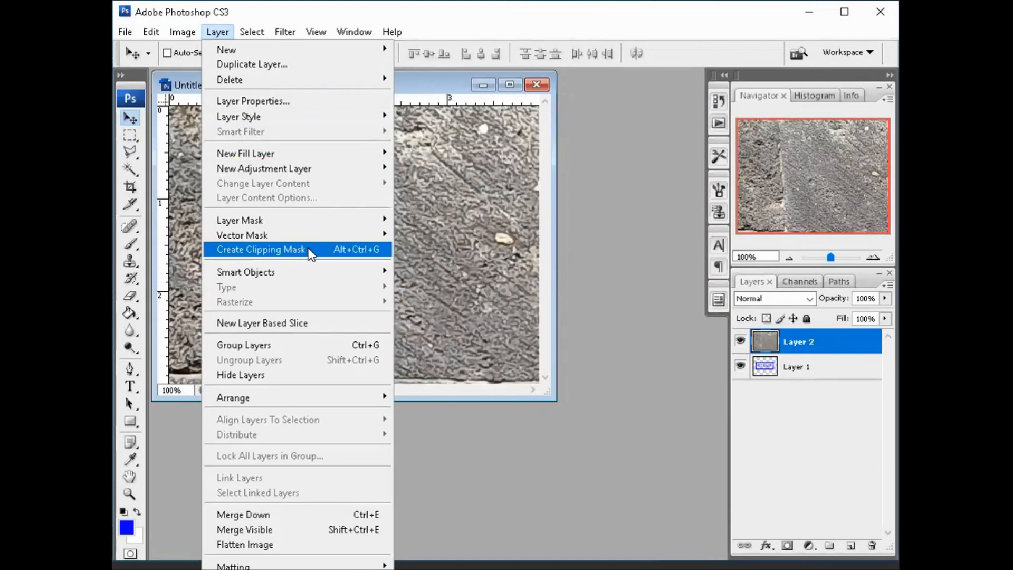
left_click(310, 252)
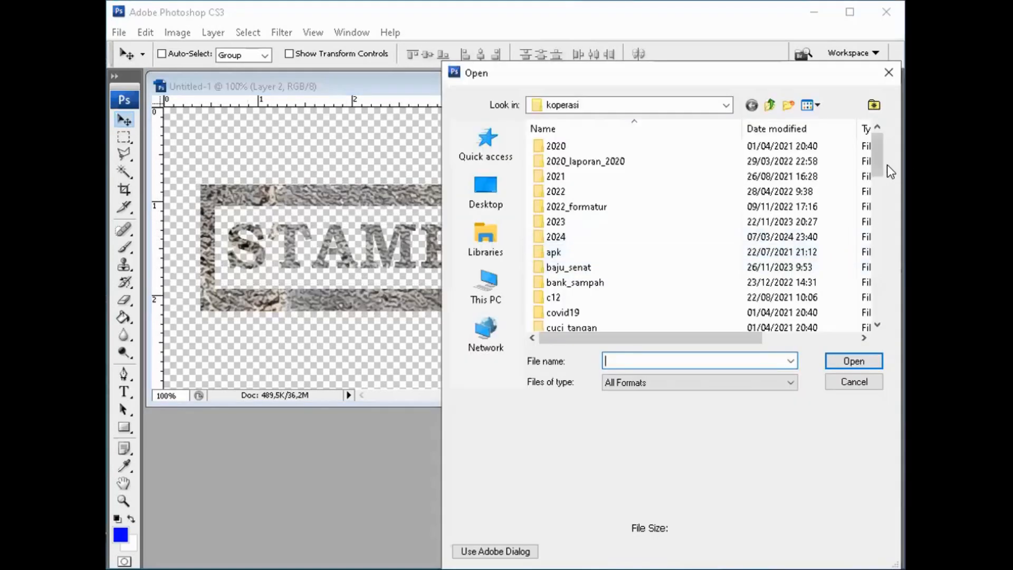
- Open the image latar_stempel_tembok from the koperasi folder
left_click_drag(874, 153, 875, 300)
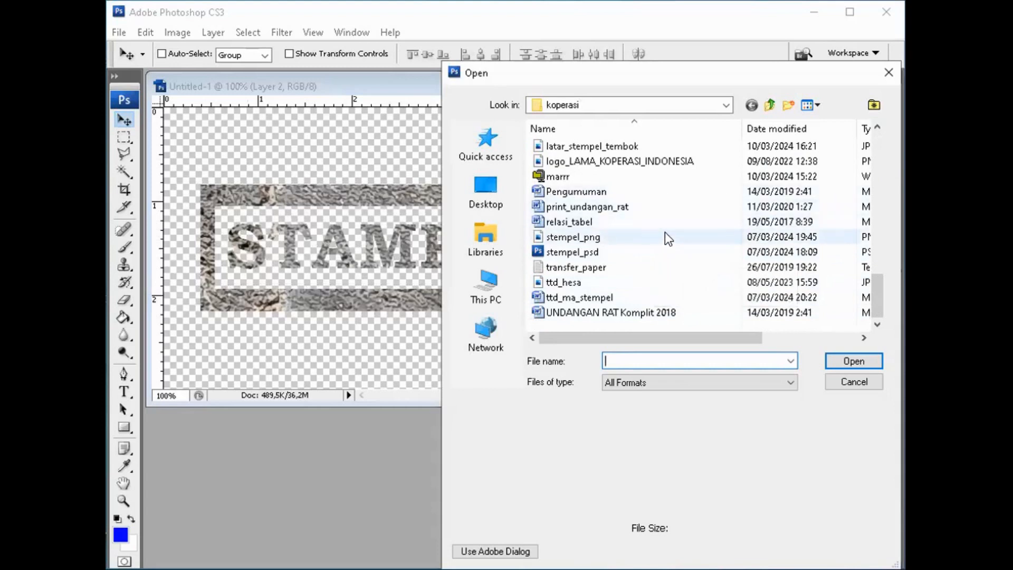
scroll(665, 233, "up", 2)
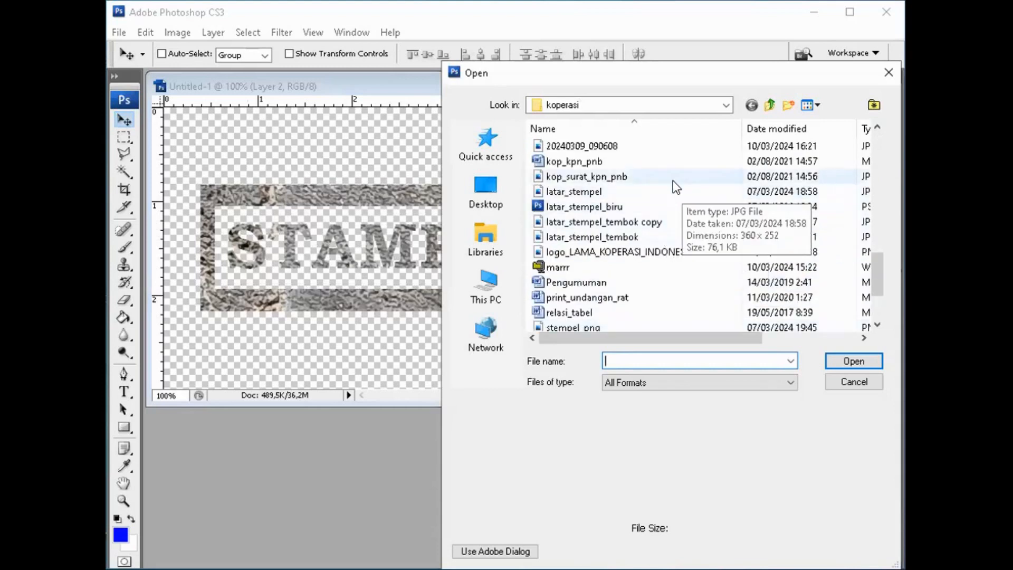
left_click(641, 239)
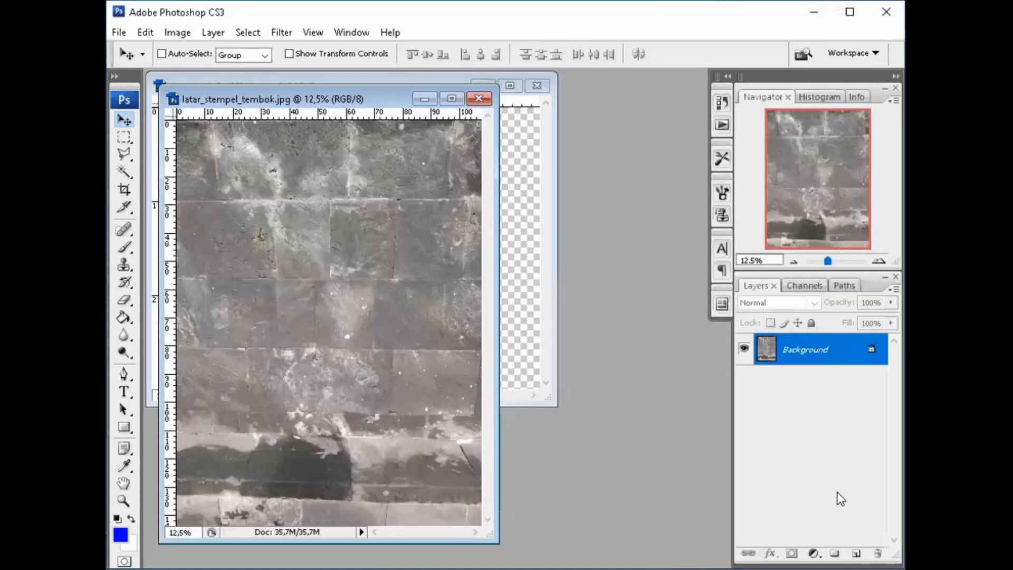
- Add a new layer above the wall photo, flood it with the blue foreground color, and set the layer's fill to 49%
key("ctrl+shift+alt+n")
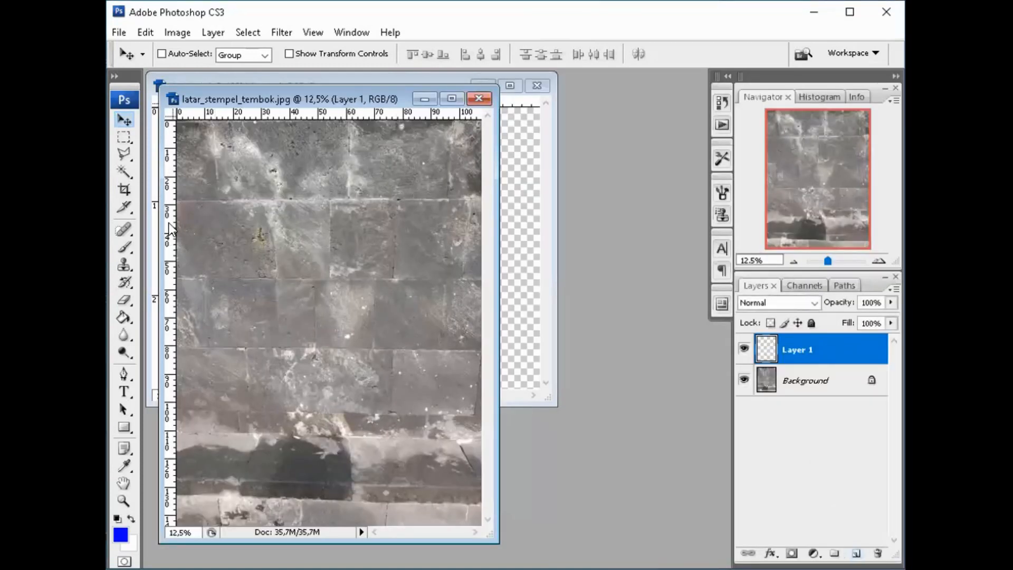
left_click(124, 317)
left_click(334, 353)
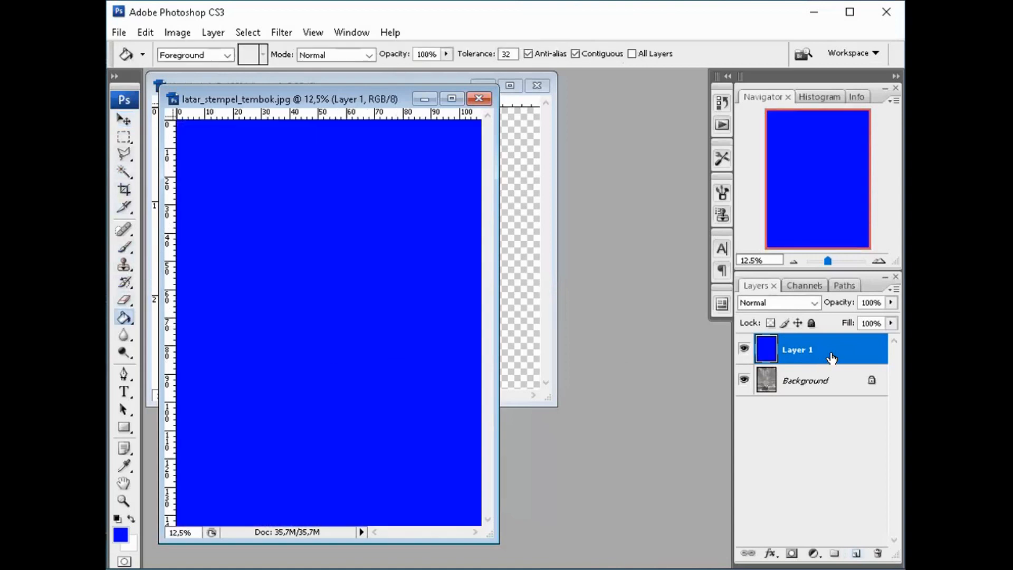
left_click(889, 323)
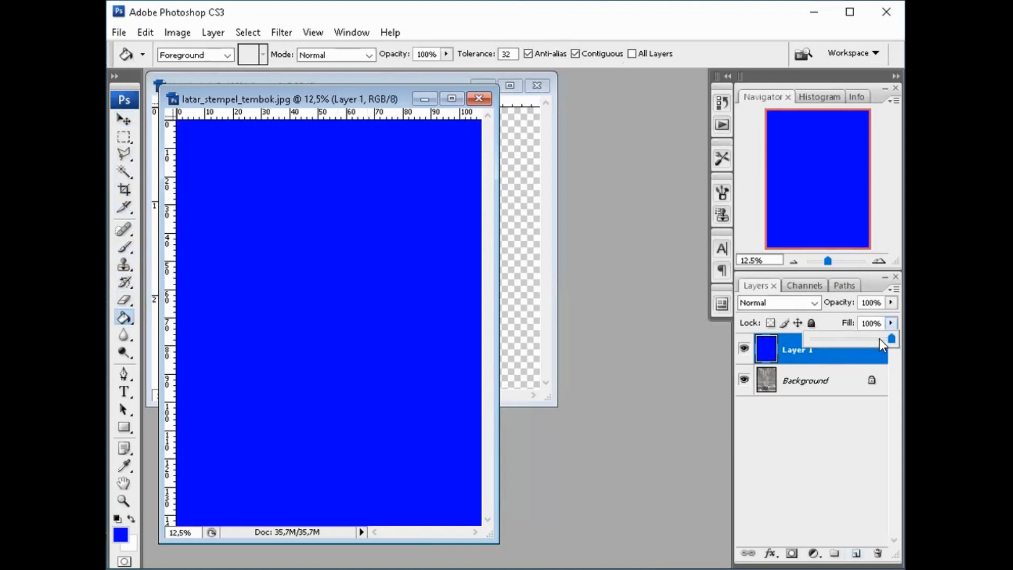
left_click(872, 338)
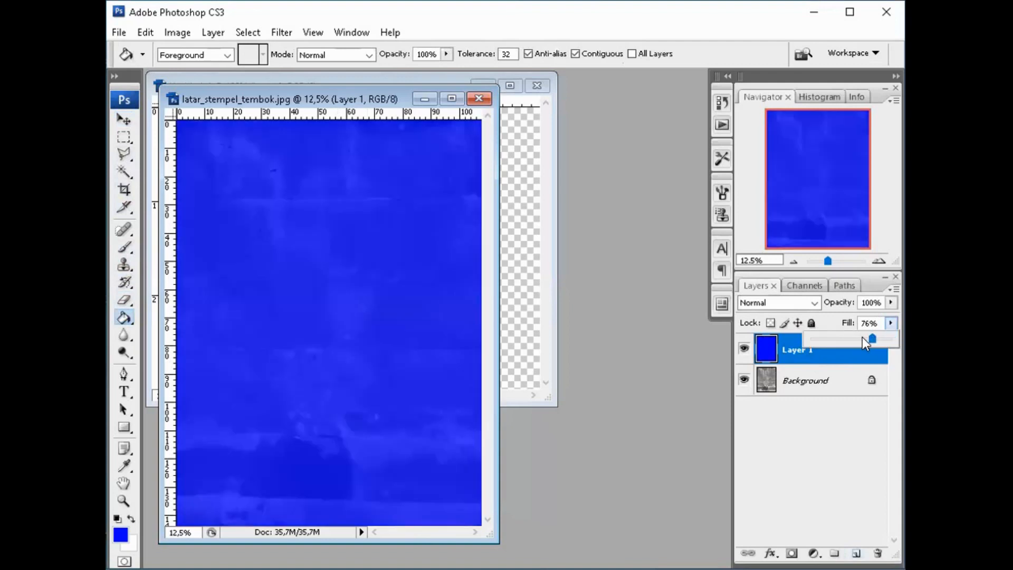
left_click(862, 338)
left_click(850, 339)
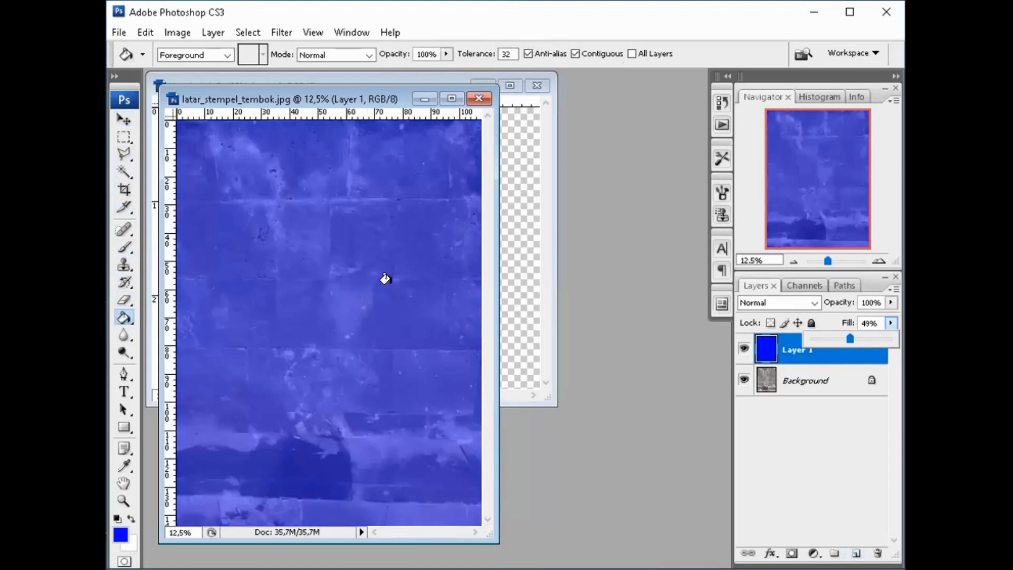
- Save the tinted wall as the JPEG latar_stempel_tembok copy.jpg at quality 8, replacing the existing file
left_click(119, 32)
left_click(213, 240)
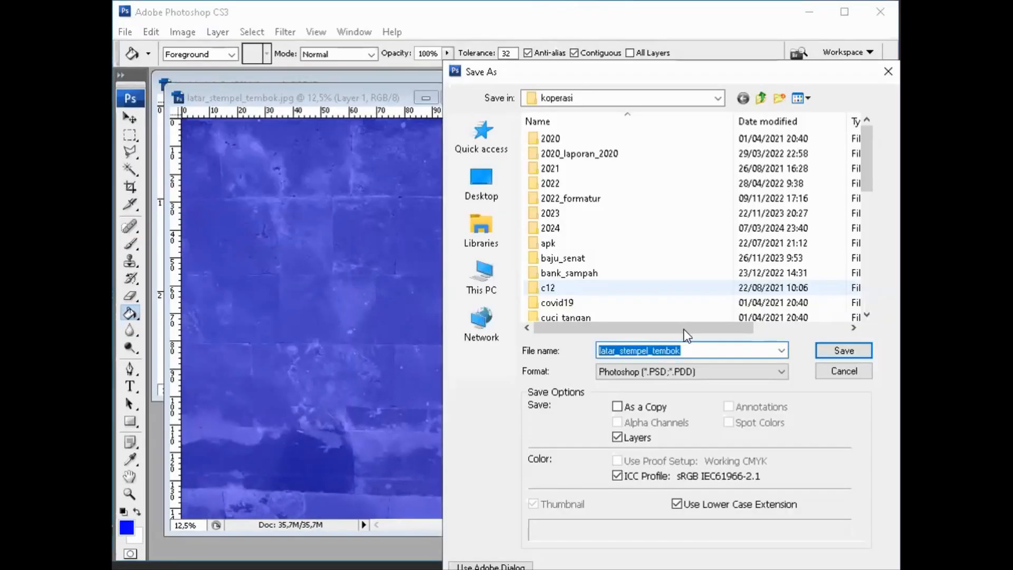
left_click(709, 370)
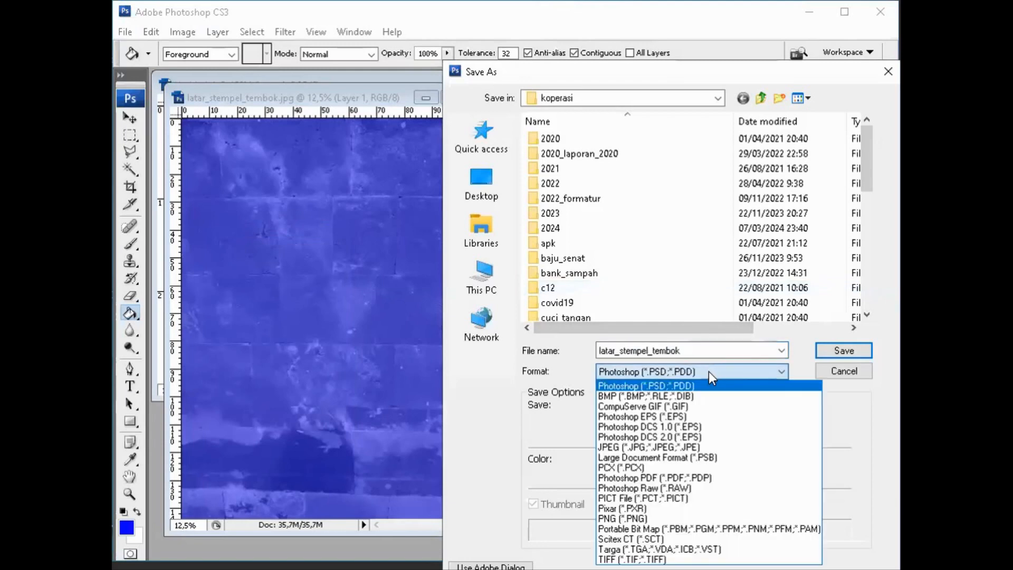
left_click(692, 446)
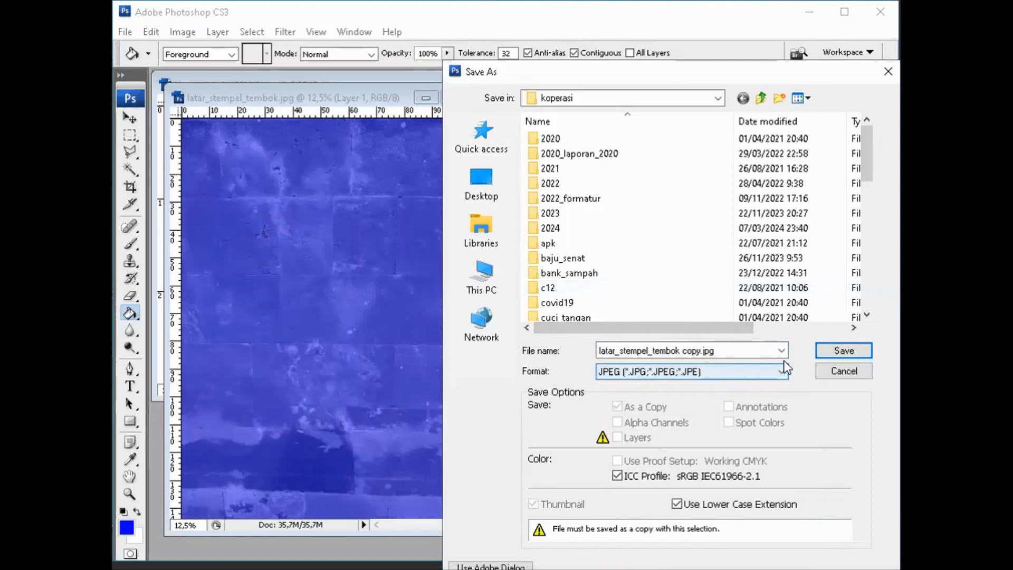
left_click(843, 350)
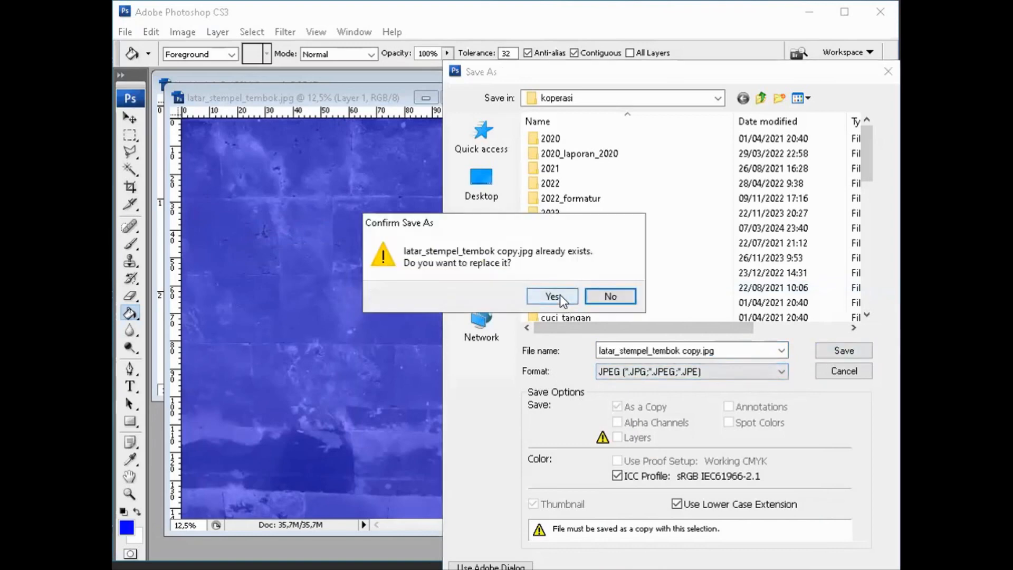
left_click(559, 294)
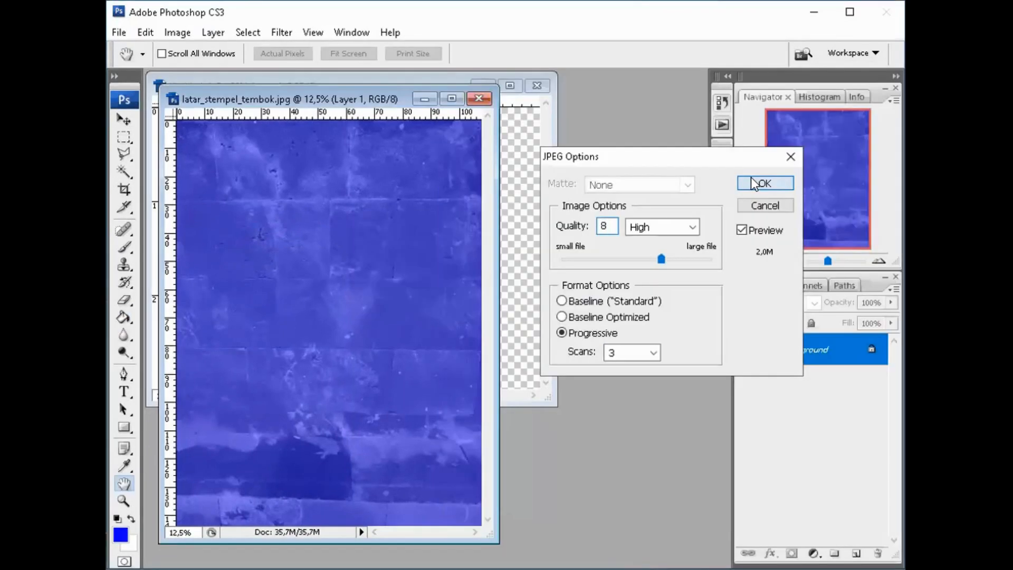
left_click(749, 176)
- Close latar_stempel_tembok without saving its changes and hide the gray wall texture Layer 2 in the stamp document
left_click(482, 98)
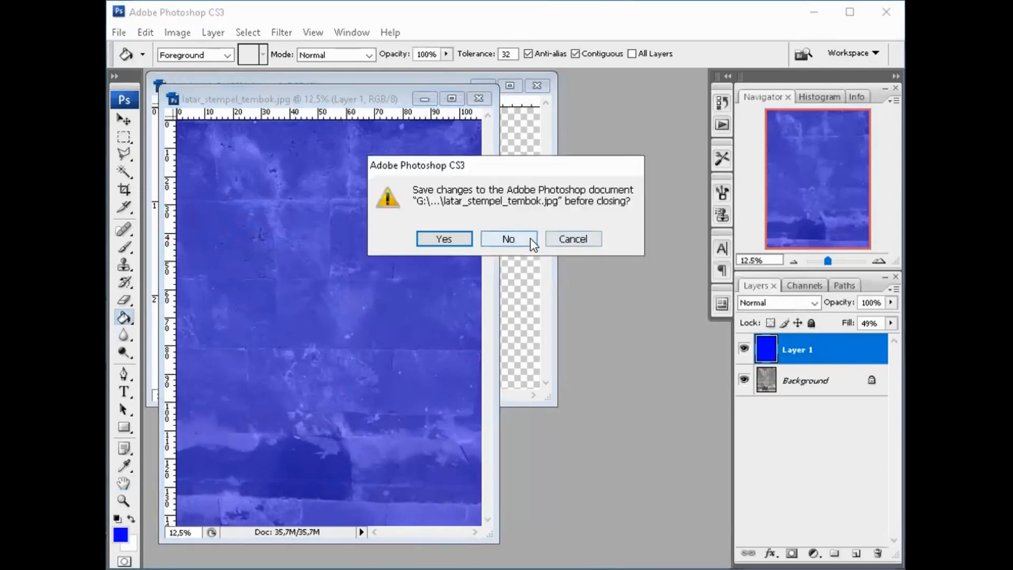
left_click(530, 238)
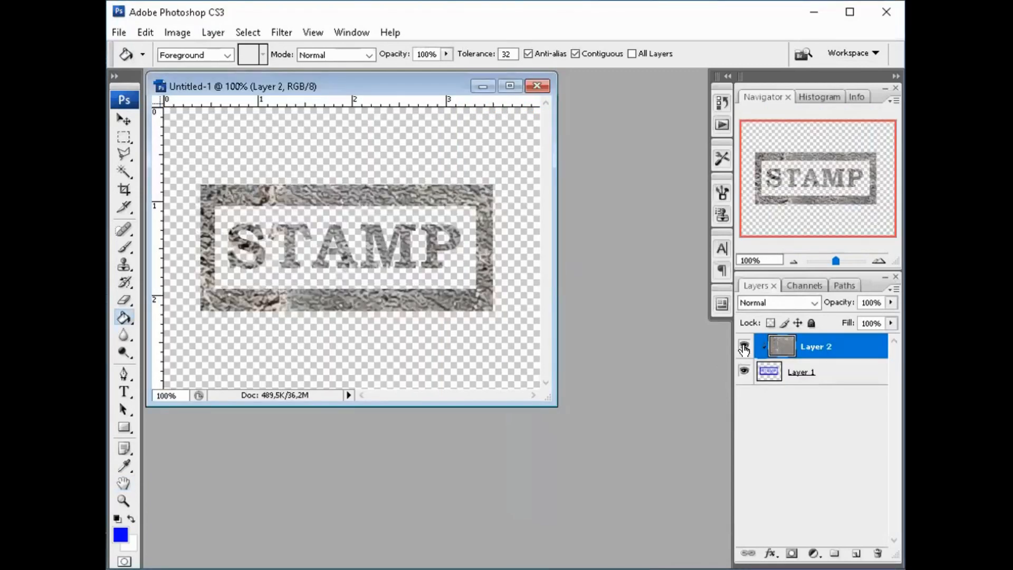
left_click(744, 348)
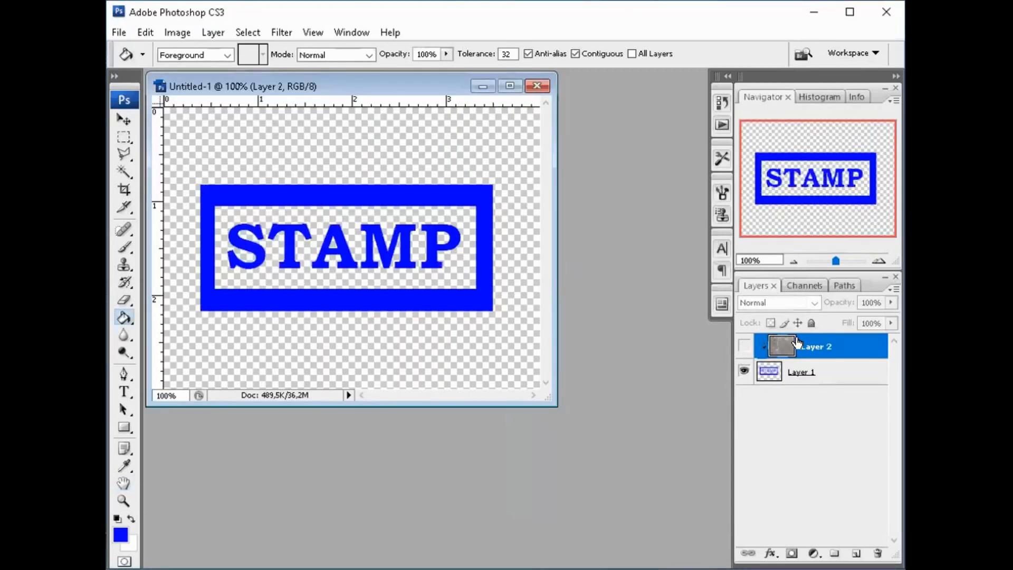
- Open the image latar_stempel_tembok copy and convert its Background into a regular layer named Layer 0
double_click(634, 233)
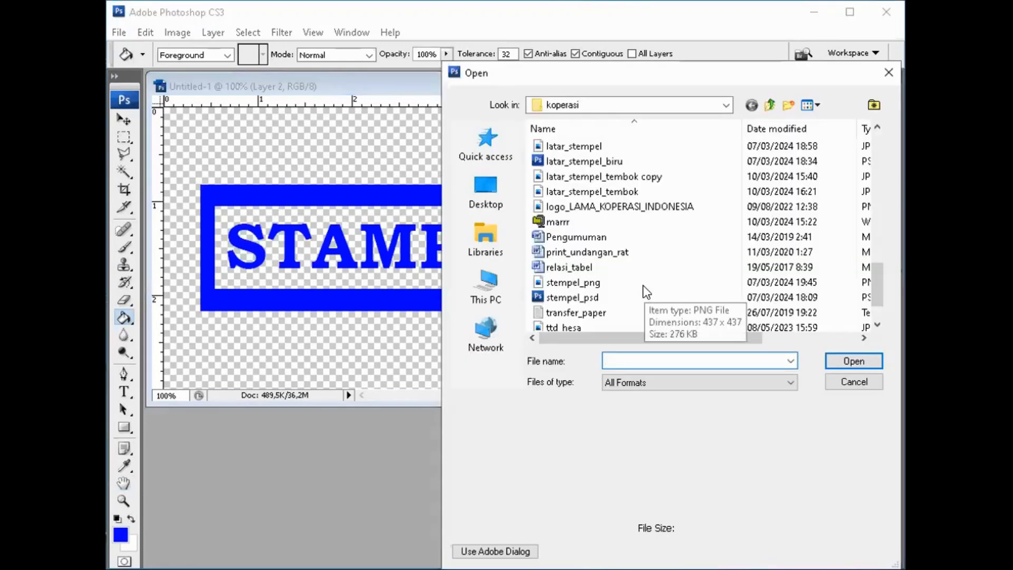
left_click(682, 176)
left_click(853, 362)
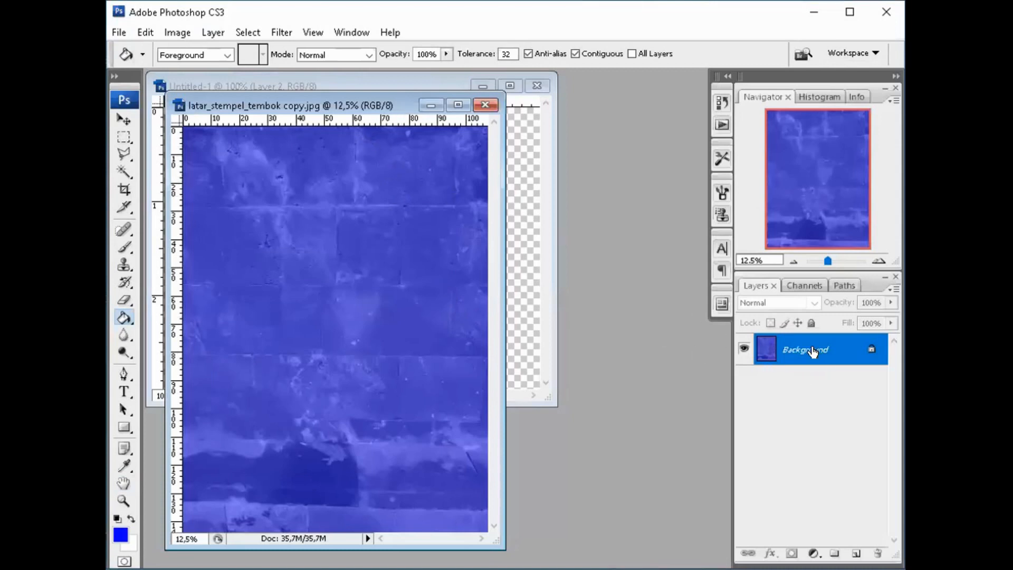
double_click(812, 351)
left_click(802, 221)
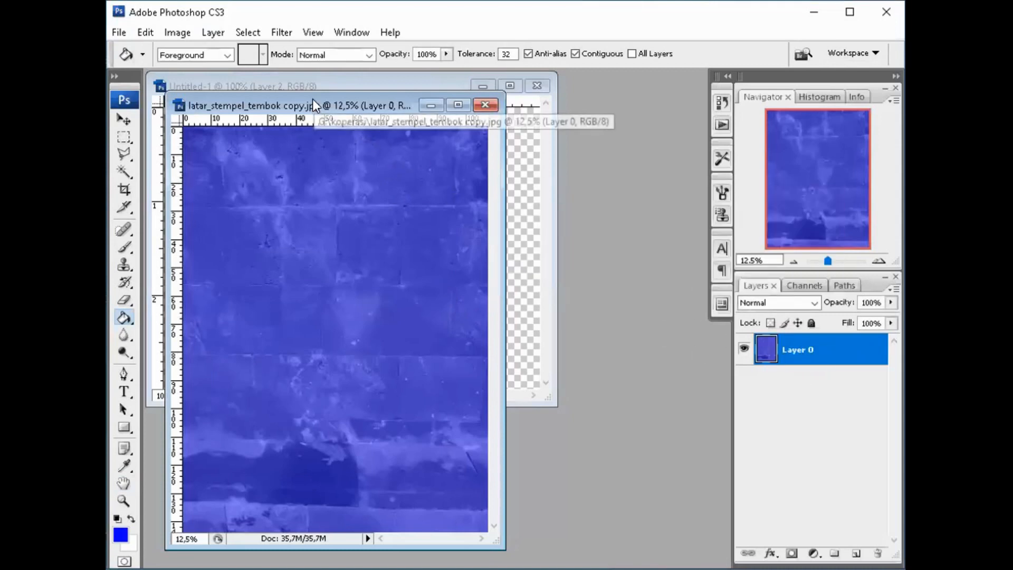
- Copy the blue wall layer into the stamp document and close the latar_stempel_tembok copy image
left_click_drag(314, 101, 593, 134)
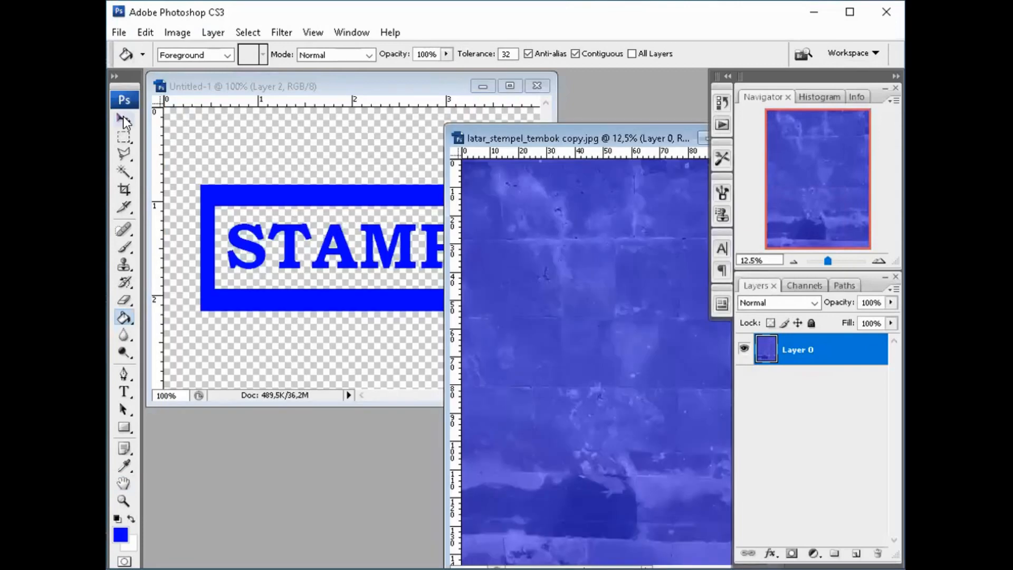
left_click(124, 120)
left_click_drag(557, 256, 298, 173)
left_click(629, 141)
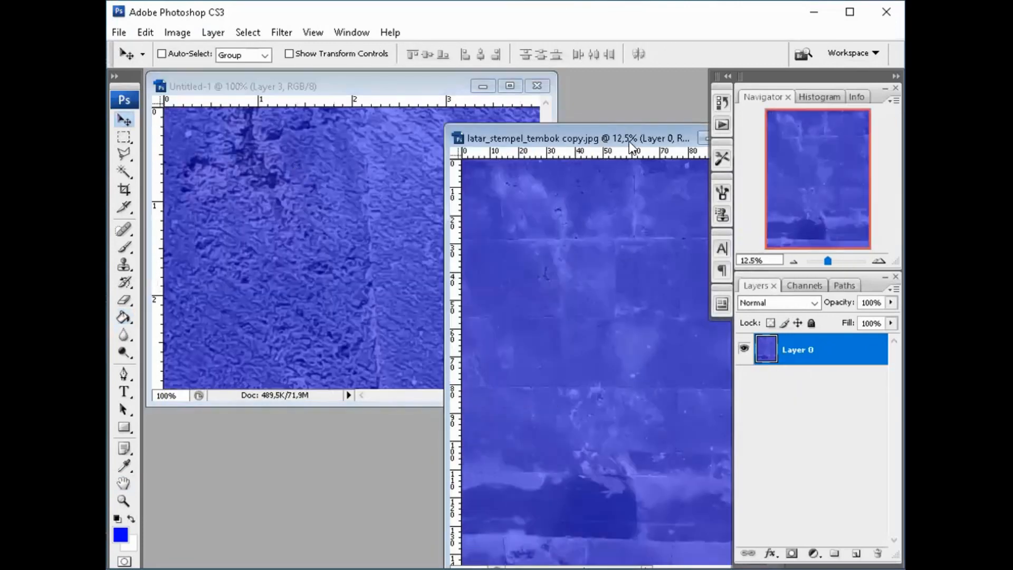
left_click_drag(555, 138, 363, 156)
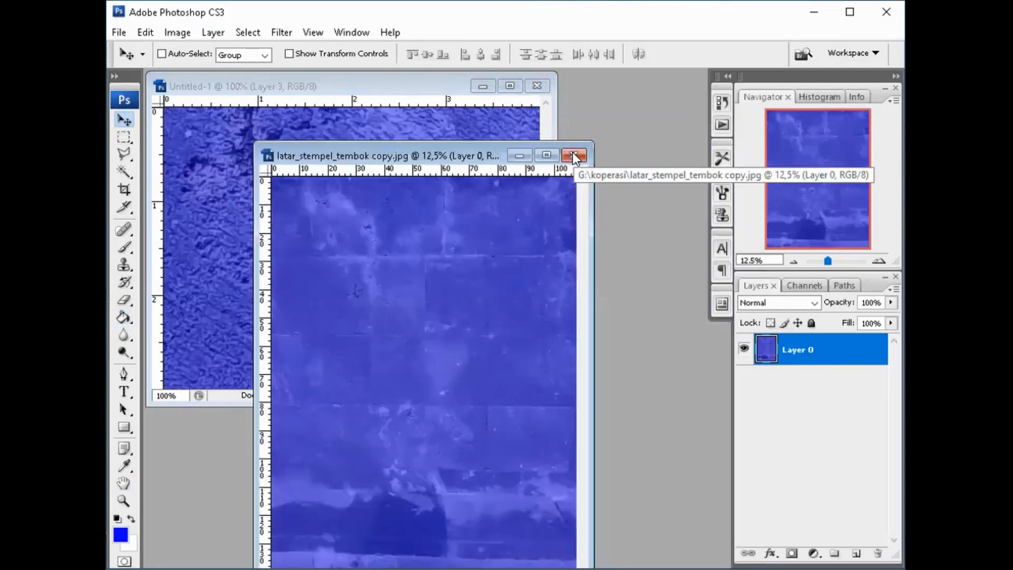
left_click(574, 155)
key("Return")
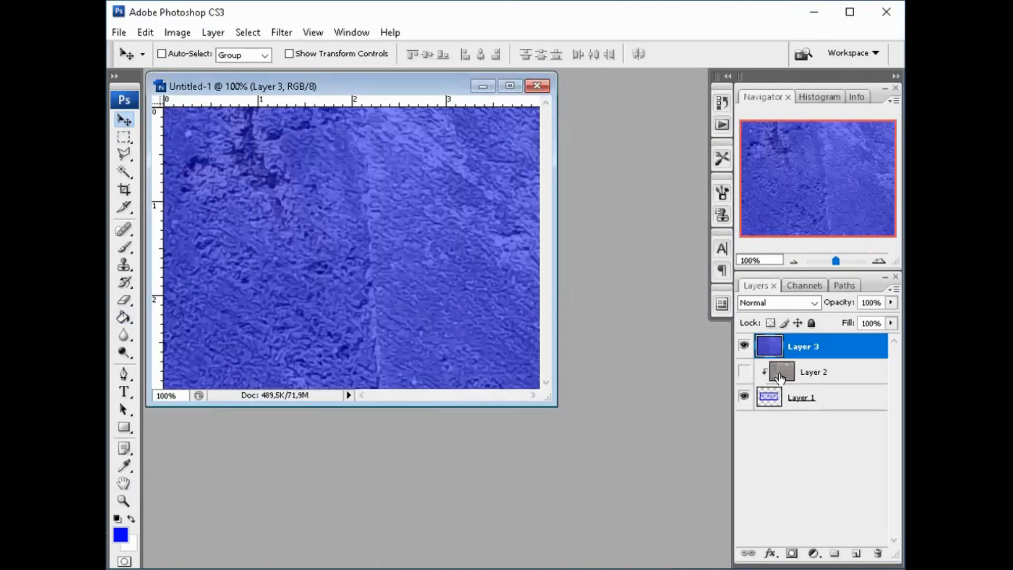
- Clip the blue wall texture layer to the stamp shape with a clipping mask and maximize the application window
left_click(213, 33)
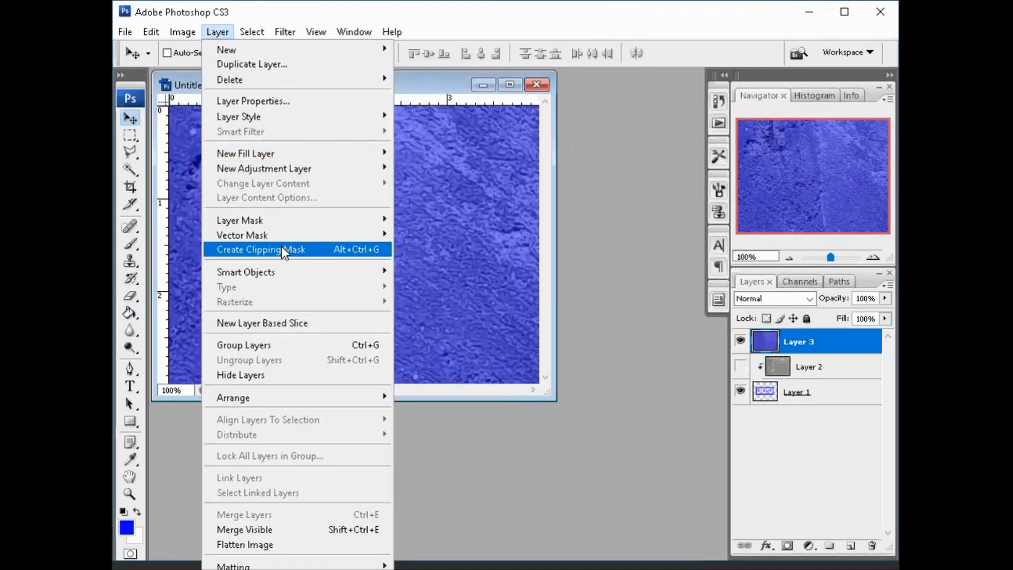
left_click(282, 248)
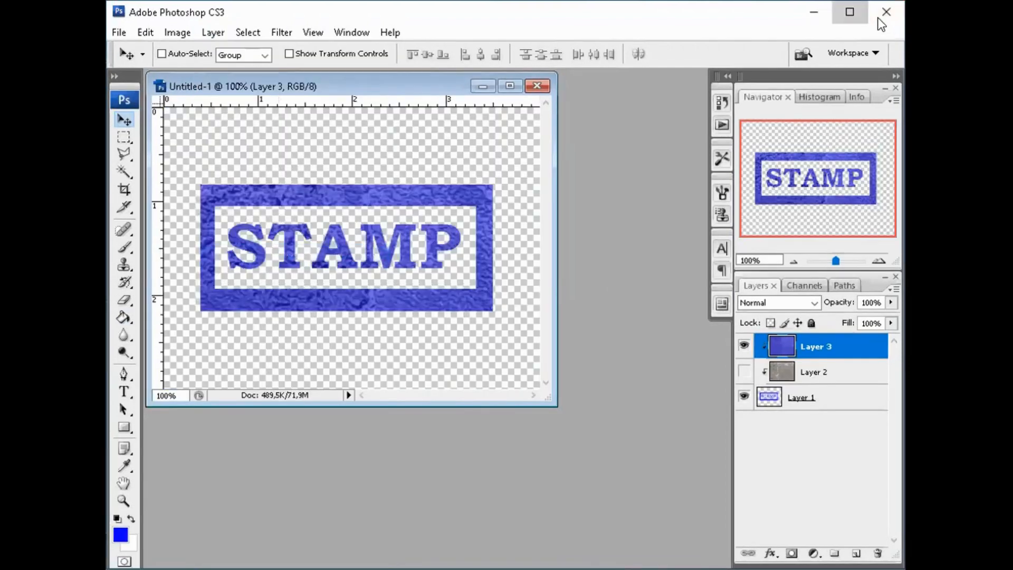
left_click(850, 14)
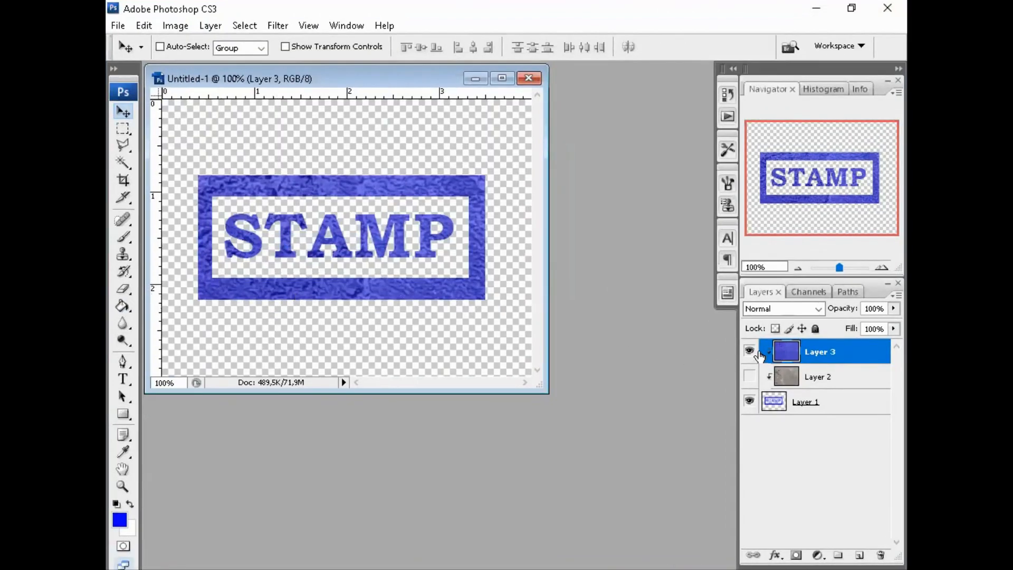
- Compare the stamp with and without the blue wall texture by toggling Layer 3's visibility, leaving the layer hidden
left_click(750, 353)
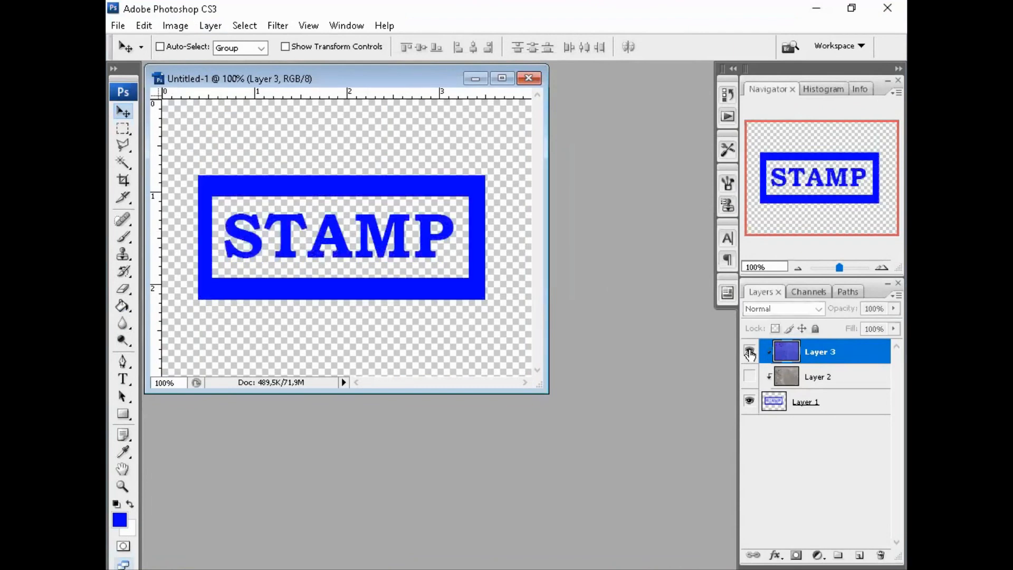
left_click(750, 352)
left_click(749, 352)
left_click(750, 352)
left_click(749, 353)
left_click(749, 353)
left_click(749, 352)
- Open the image latar_stempel in an enlarged window beside the stamp and convert its Background into a regular layer named Layer 0
double_click(609, 278)
scroll(712, 242, "down", 6)
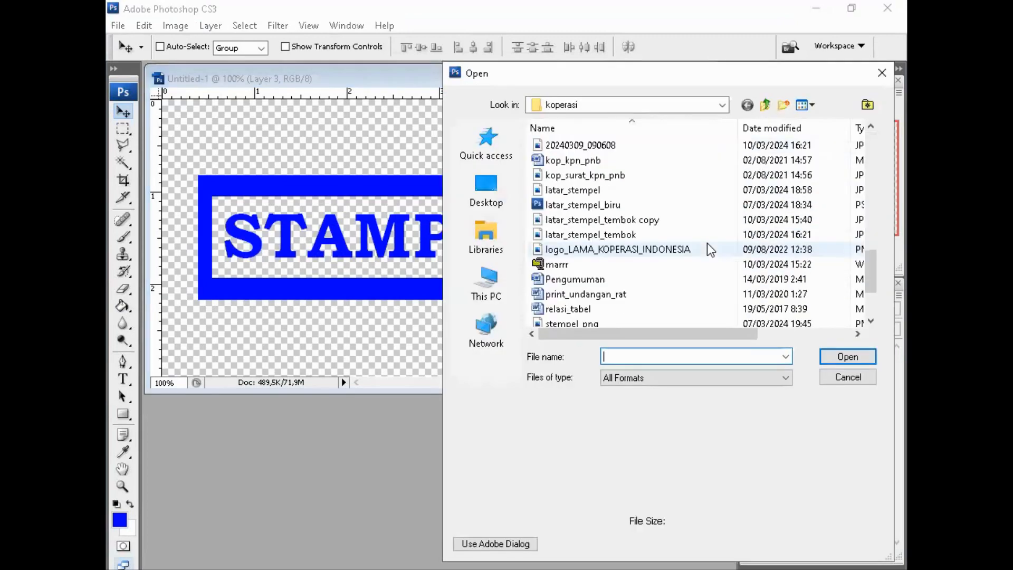
left_click(650, 193)
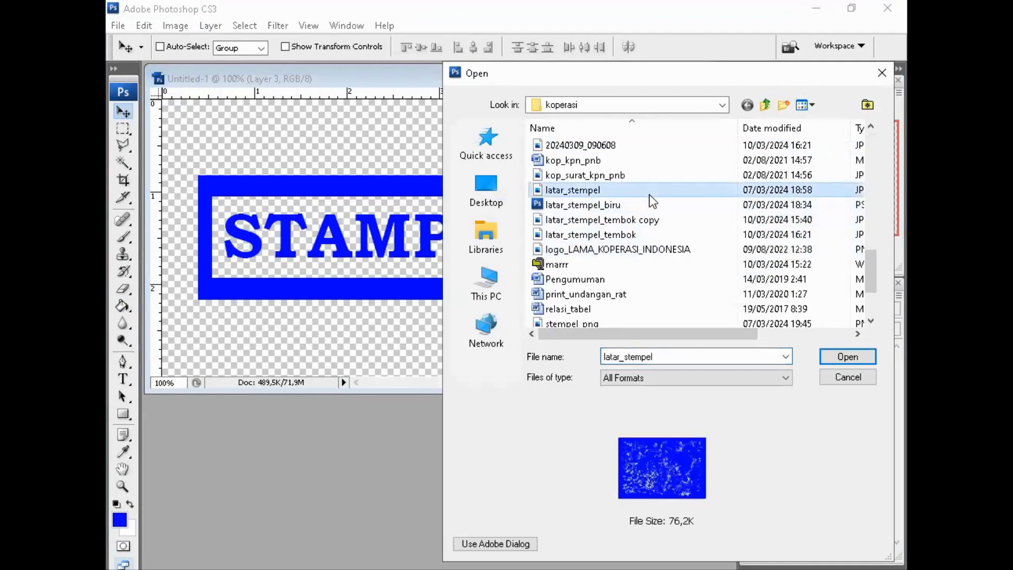
left_click(837, 357)
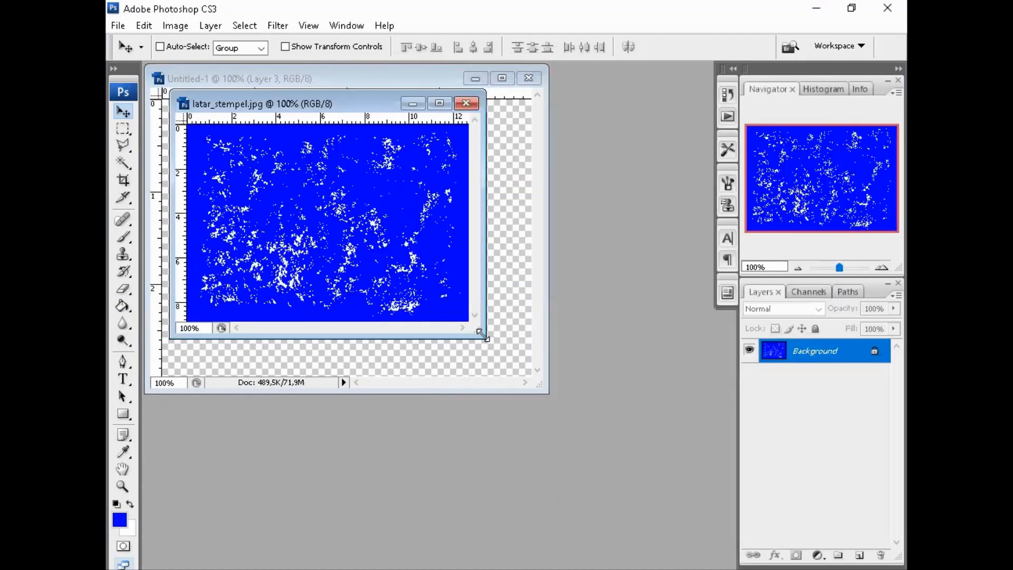
left_click_drag(482, 333, 592, 439)
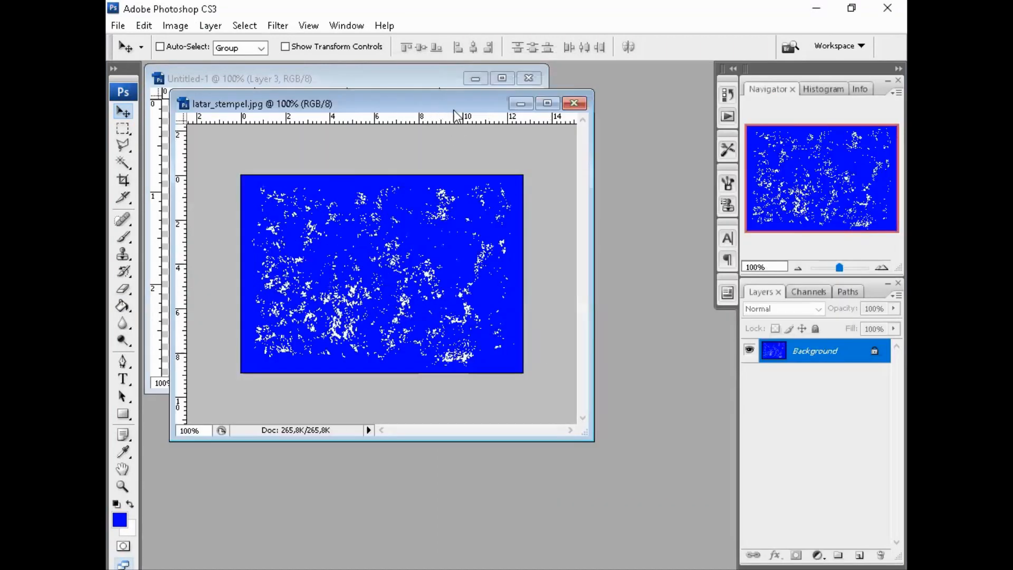
left_click_drag(448, 104, 523, 164)
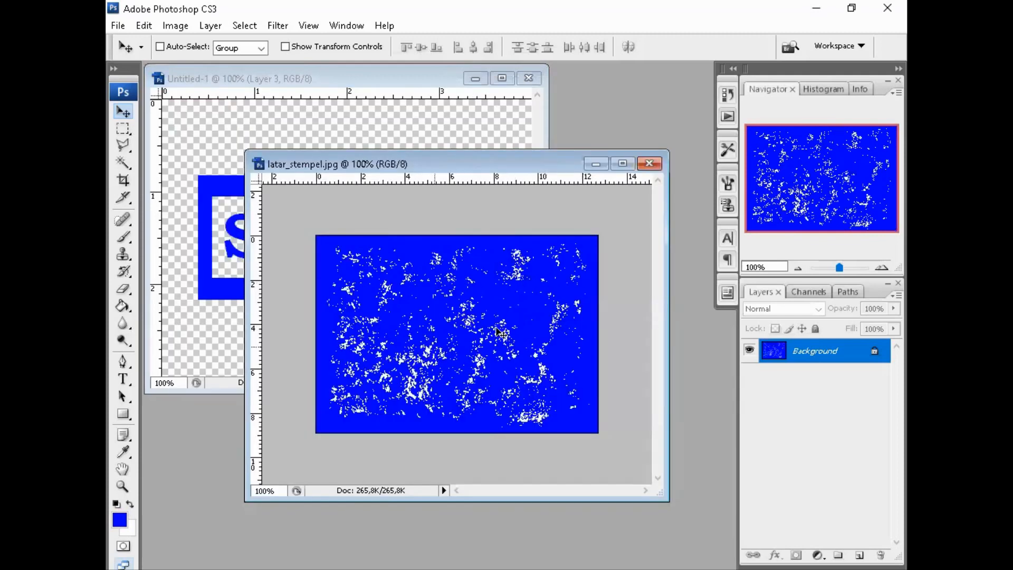
double_click(809, 356)
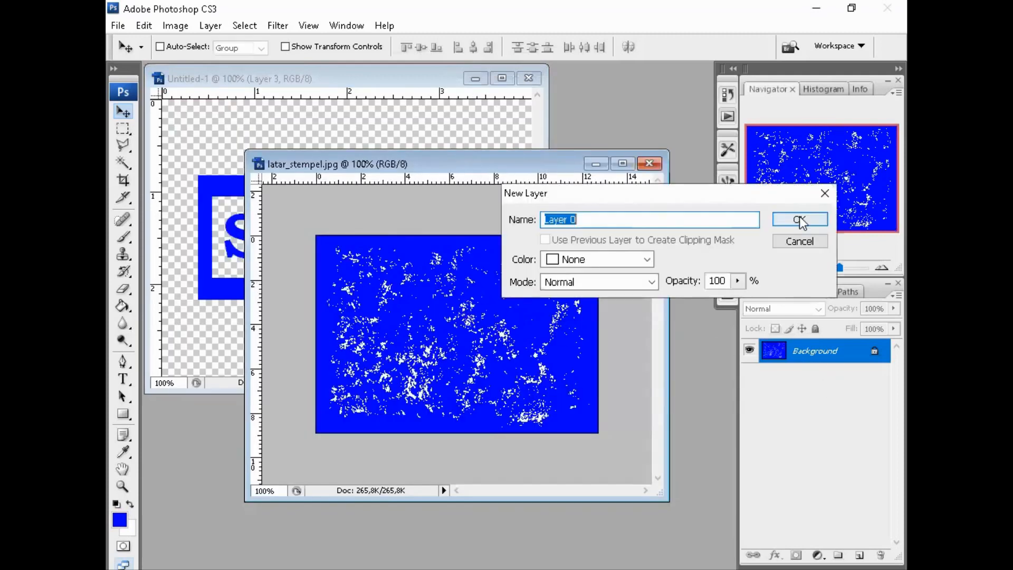
left_click(799, 220)
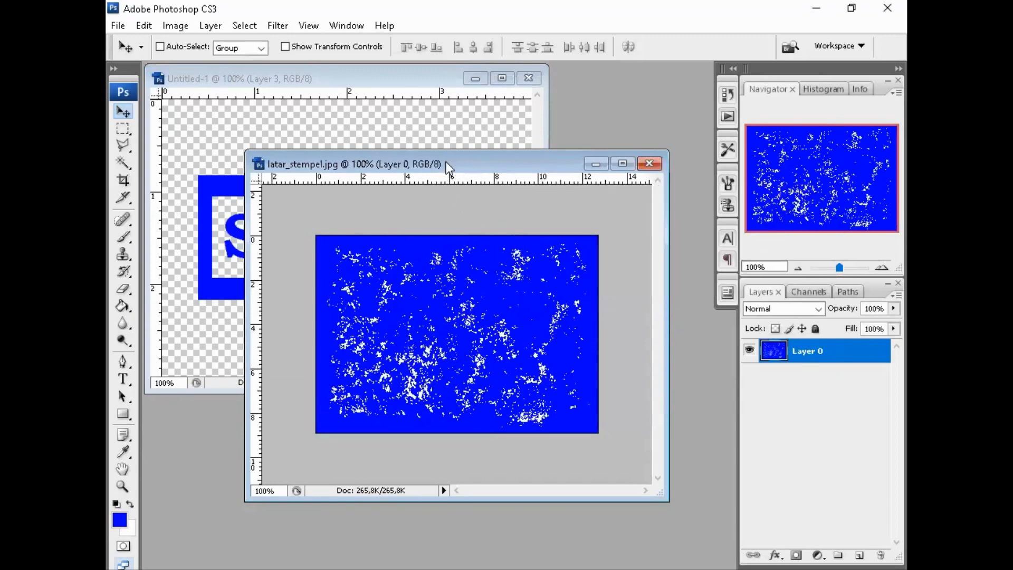
- Copy the speckled blue layer from latar_stempel into the stamp document and close latar_stempel without saving changes
left_click_drag(485, 315, 242, 194)
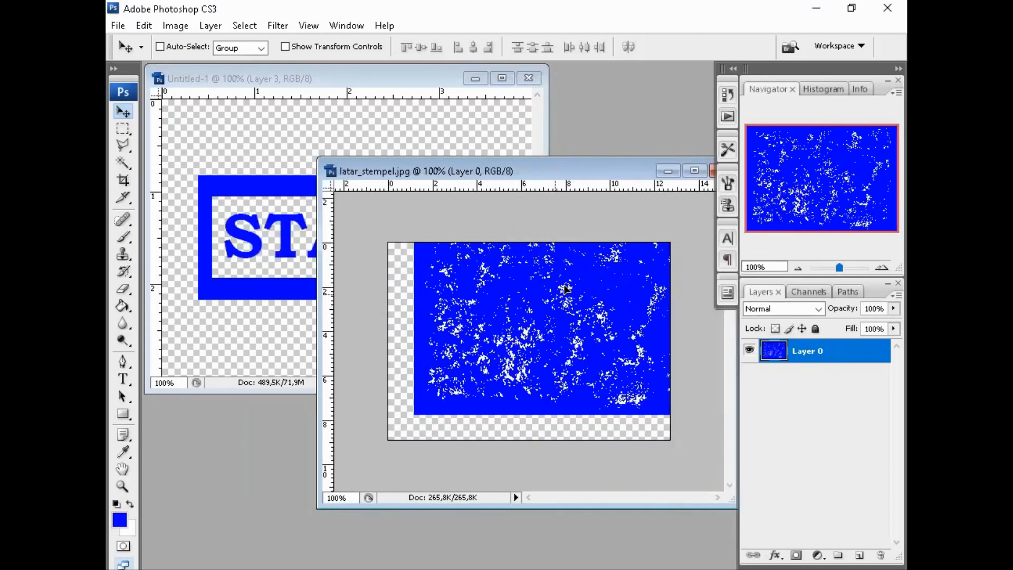
left_click_drag(231, 152, 231, 152)
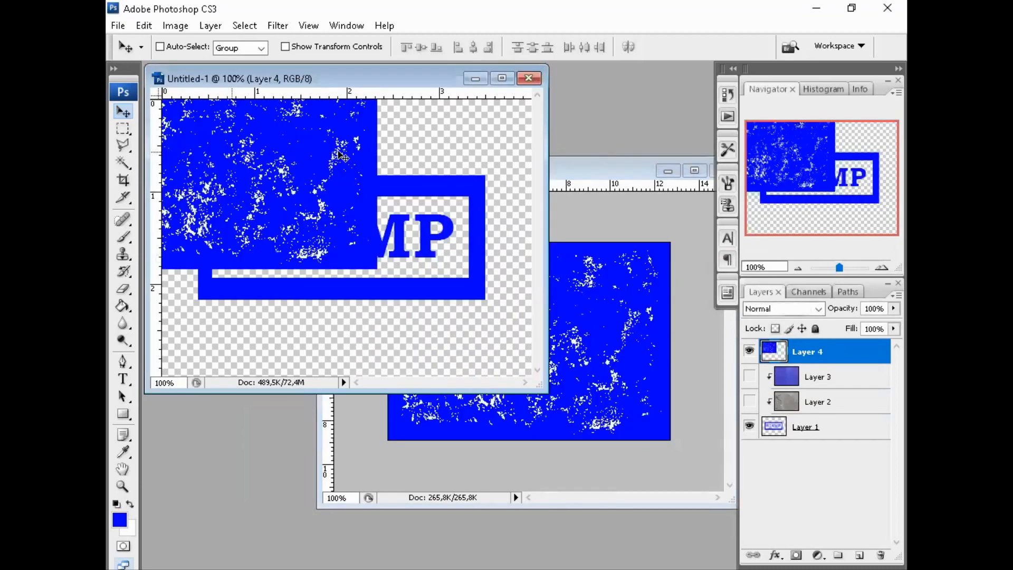
left_click(642, 168)
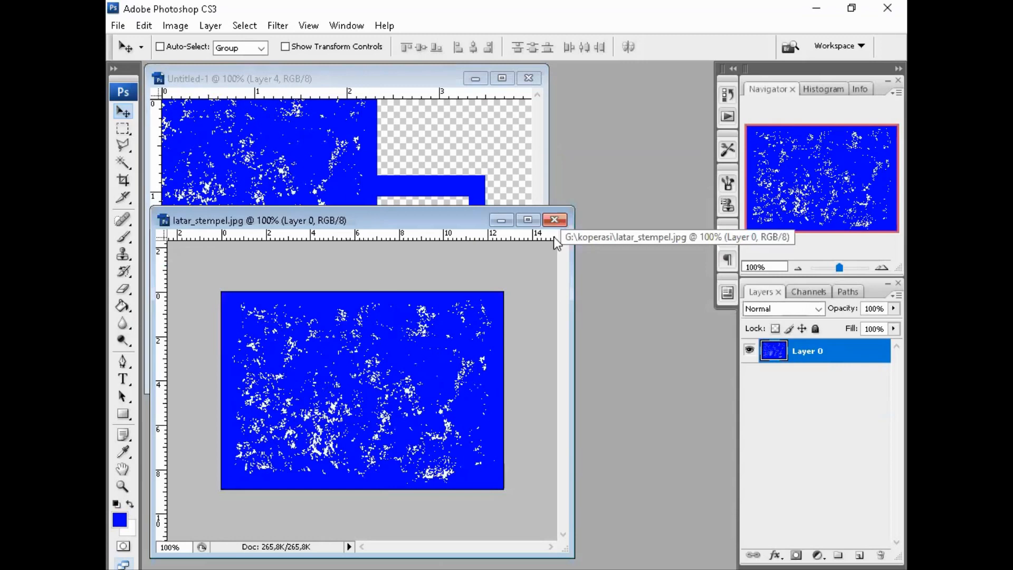
left_click(551, 220)
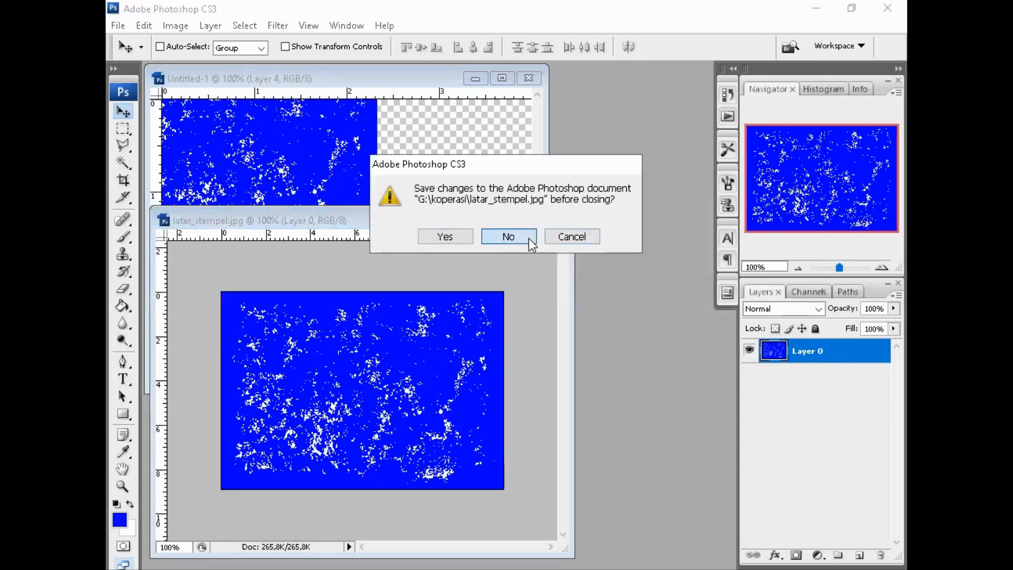
left_click(508, 236)
- Reposition and enlarge the speckled blue layer until it covers the whole stamp, and clip it to the stamp shape with a clipping mask
left_click_drag(265, 160, 347, 215)
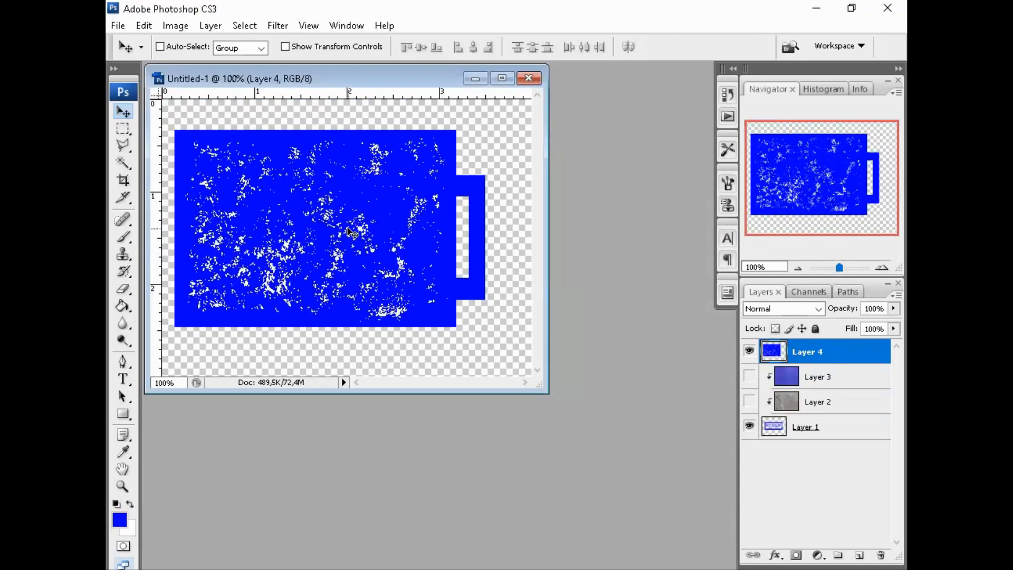
key("ctrl+t")
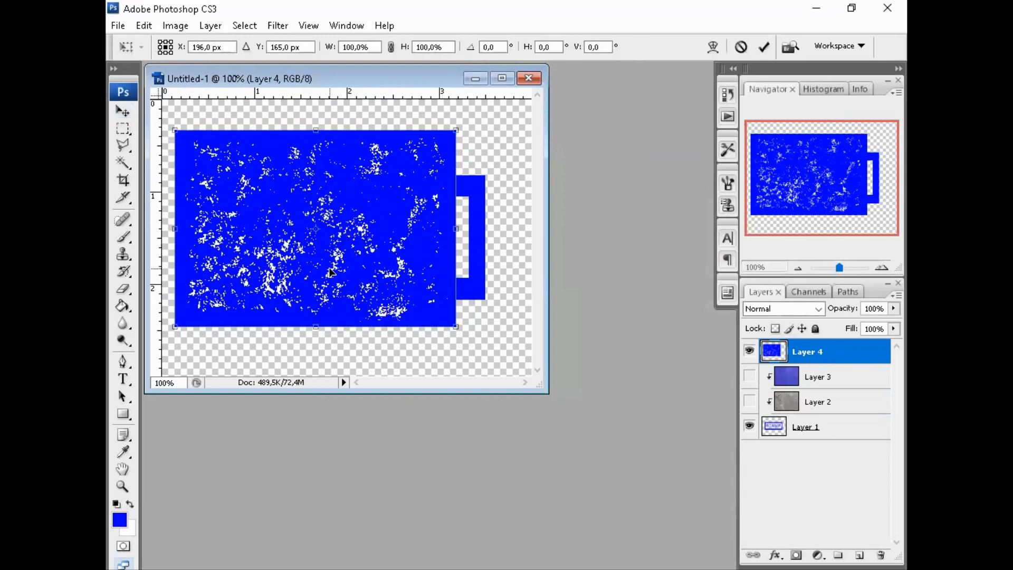
left_click_drag(455, 328, 507, 359)
key("Return")
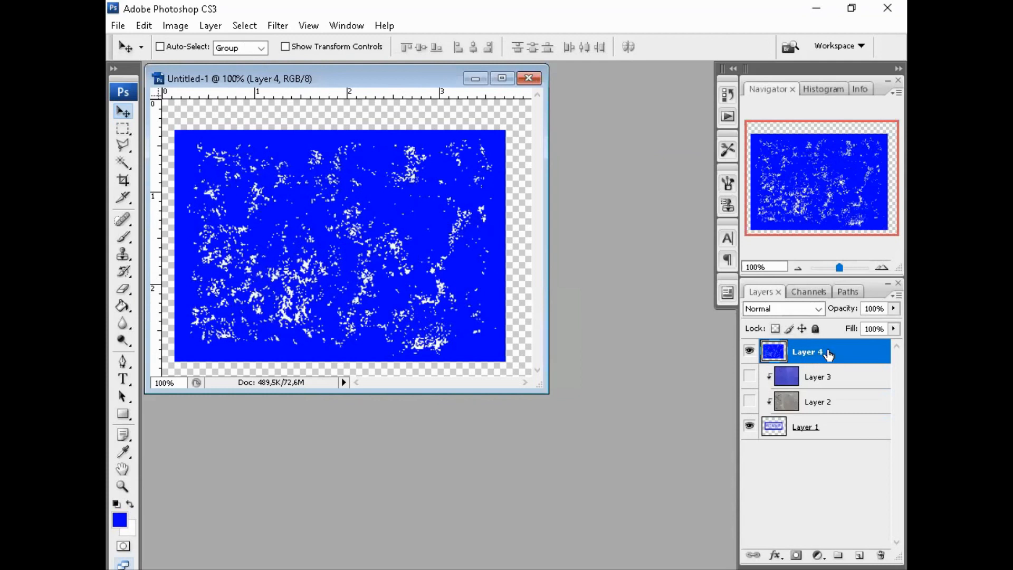
left_click(211, 26)
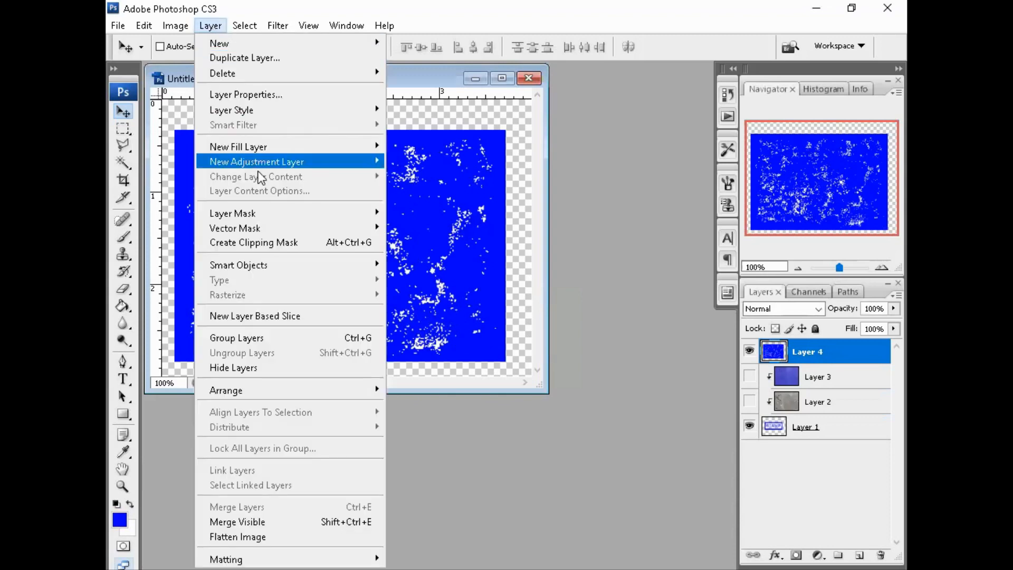
left_click(289, 242)
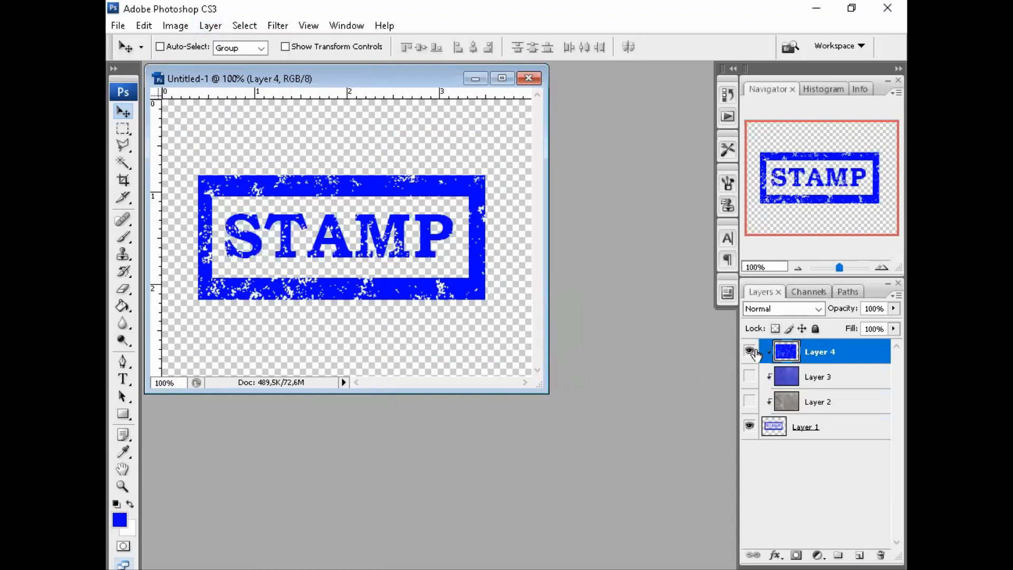
- Compare the stamp with and without the speckled texture by toggling Layer 4's visibility, leaving the layer hidden
left_click(750, 352)
left_click(750, 351)
left_click(750, 351)
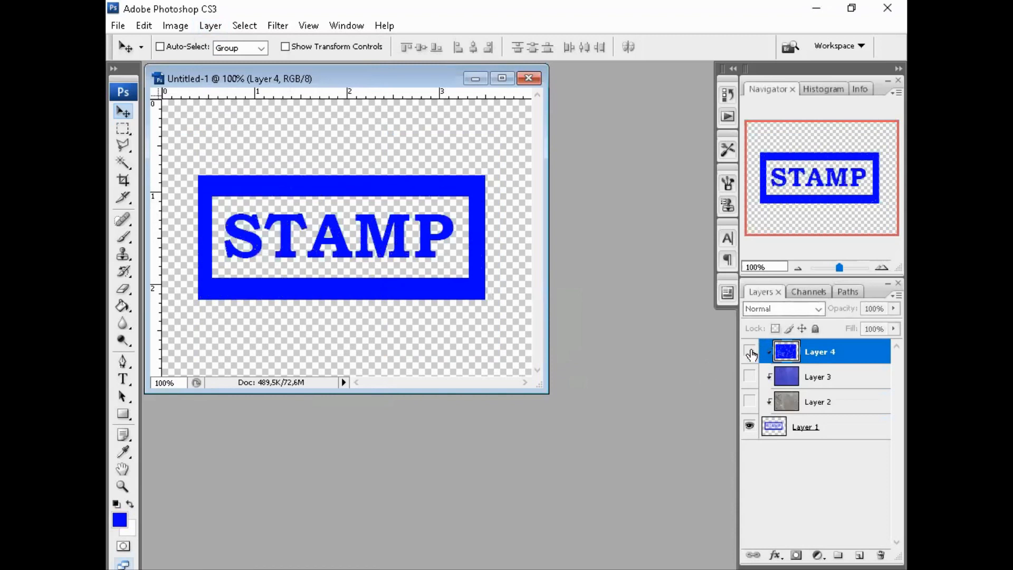
left_click(750, 352)
left_click(750, 352)
left_click(750, 351)
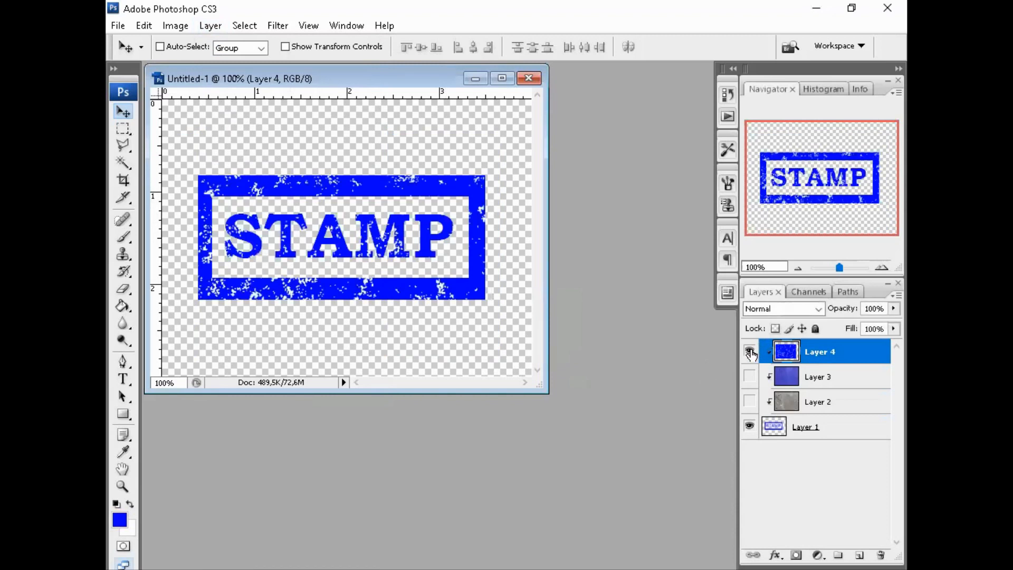
left_click(749, 351)
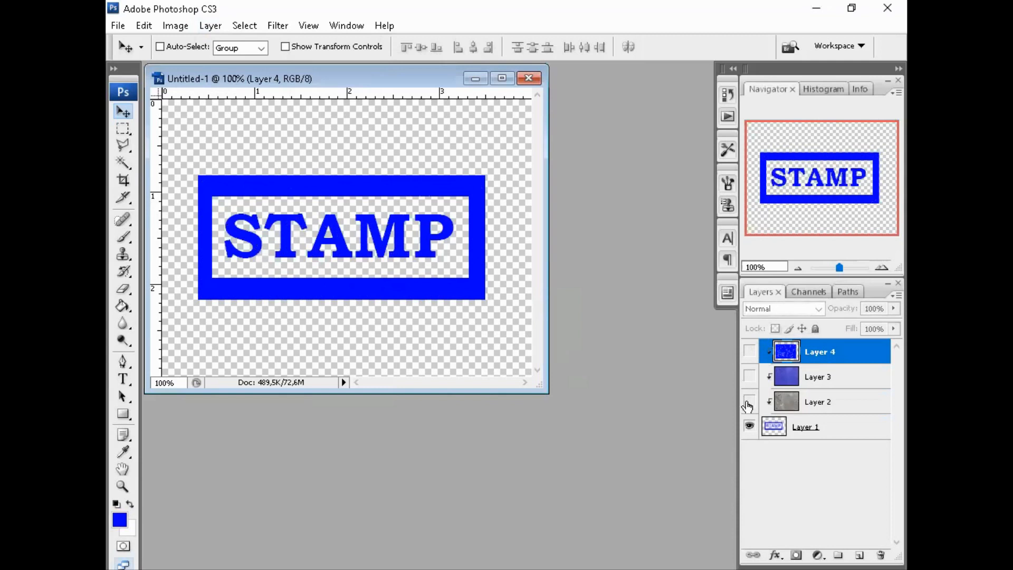
- Preview the gray texture on Layer 2 and the blue wall texture on Layer 3 in turn, and show only Layer 4's speckled texture
left_click(748, 402)
left_click(748, 402)
left_click(748, 378)
left_click(748, 378)
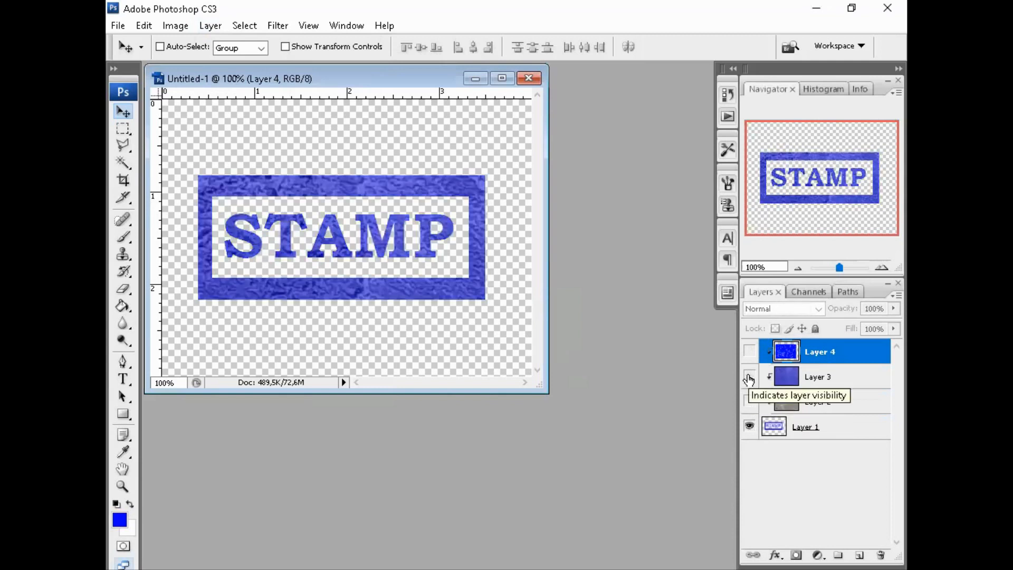
left_click(749, 353)
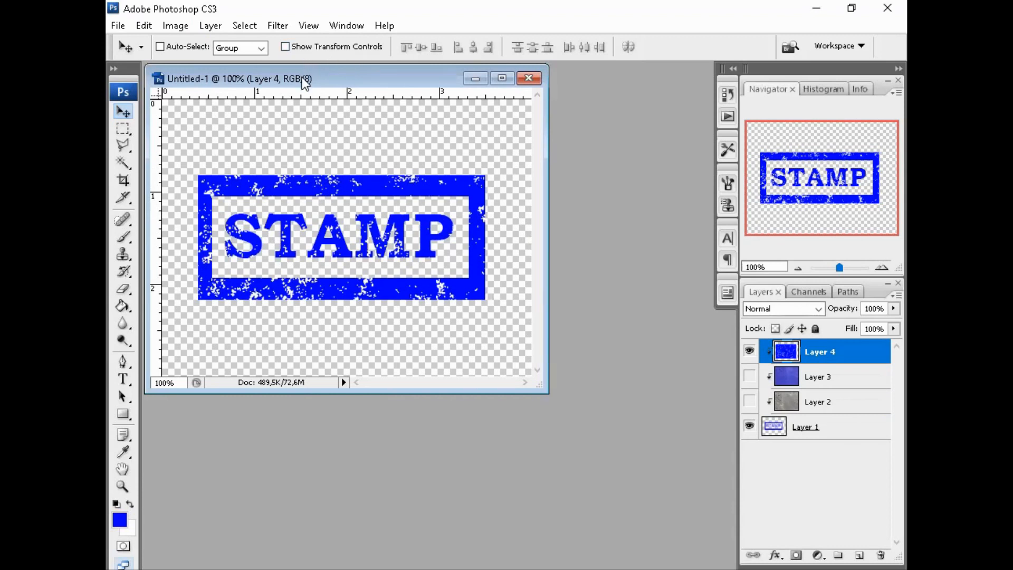
- Crop the canvas closely around the STAMP frame, leaving a narrow transparent margin on all sides
left_click_drag(378, 79, 425, 101)
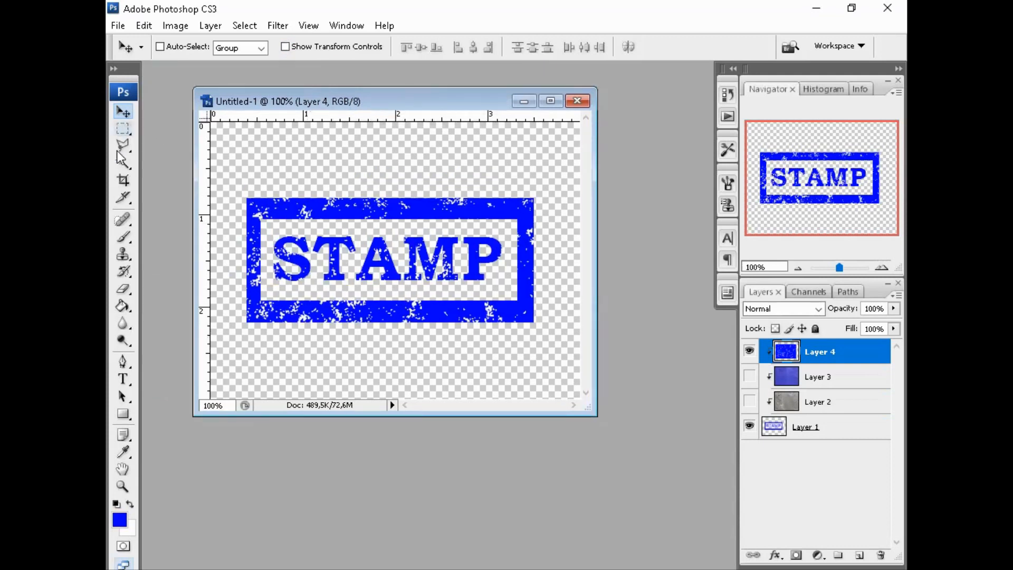
left_click(123, 180)
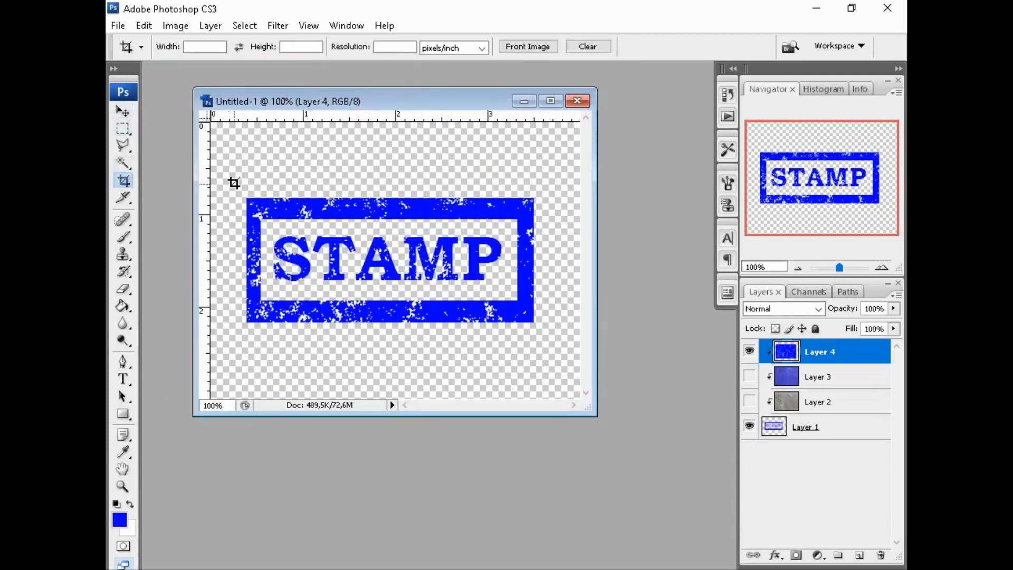
left_click_drag(236, 184, 542, 331)
key("Return")
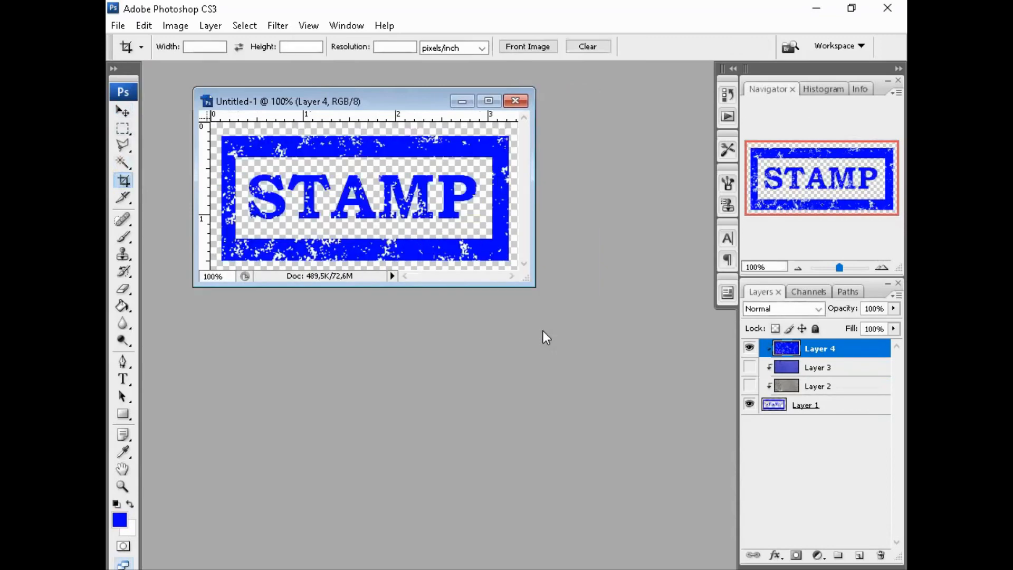
- Save the cropped stamp as a PNG file named stamp.png in the koperasi folder
left_click(118, 27)
key("Return")
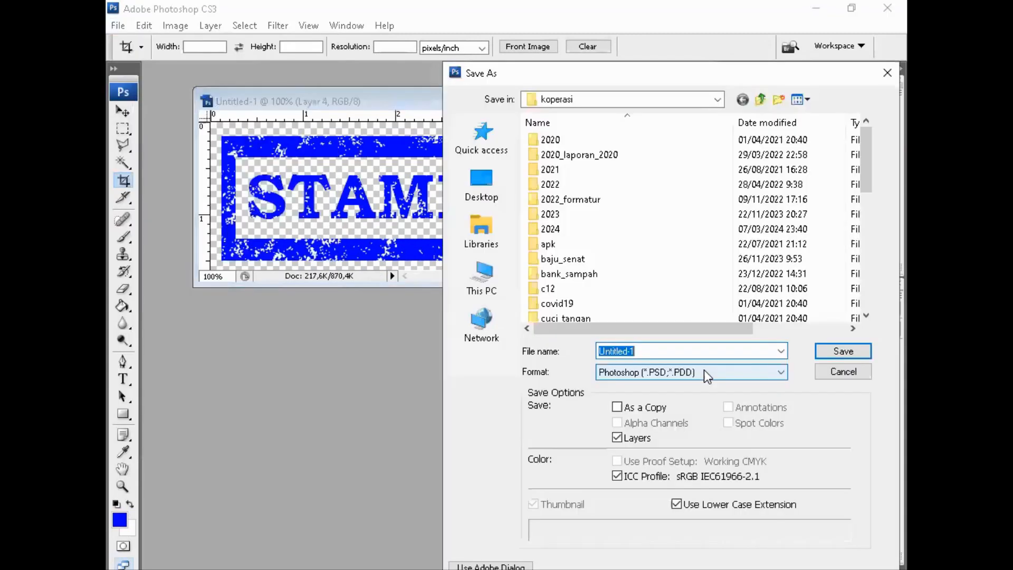
left_click(704, 372)
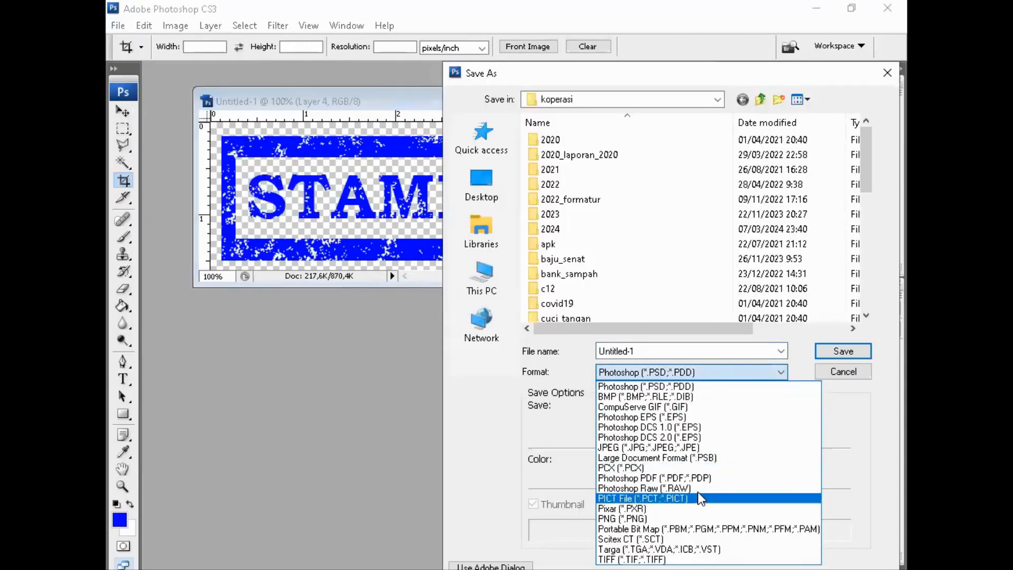
left_click(687, 519)
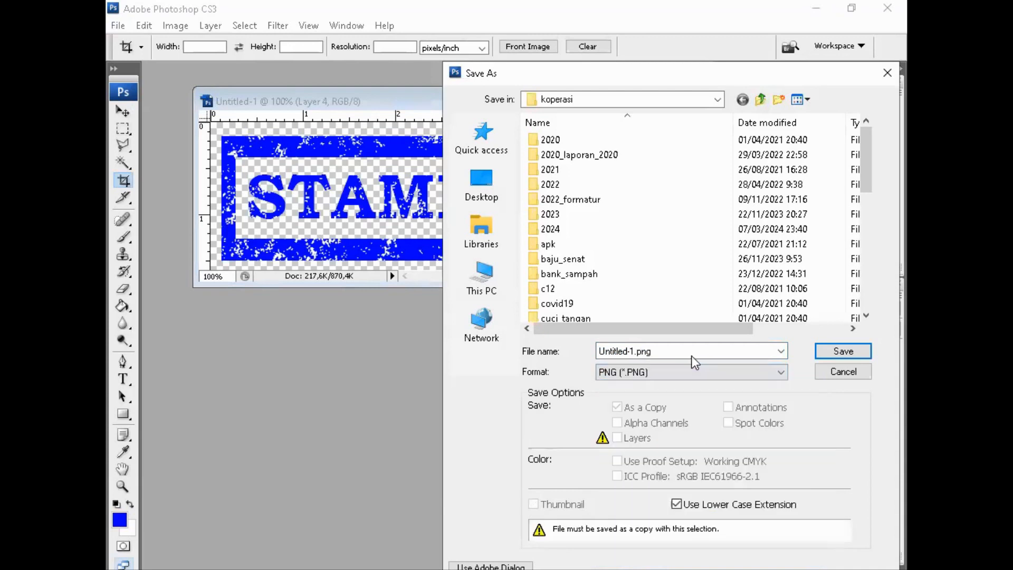
double_click(635, 351)
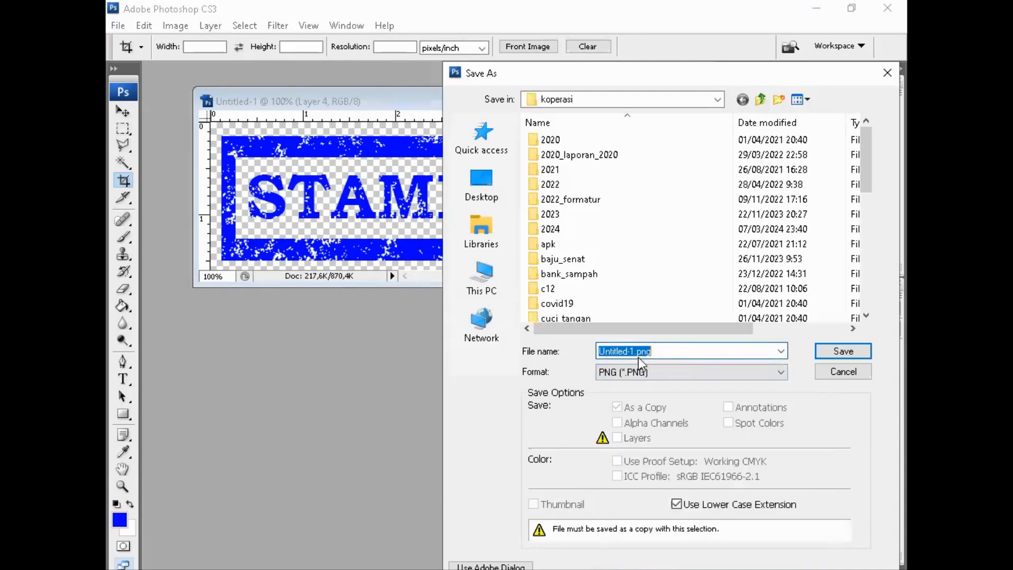
left_click(633, 352)
left_click_drag(633, 351, 533, 356)
type("stamp")
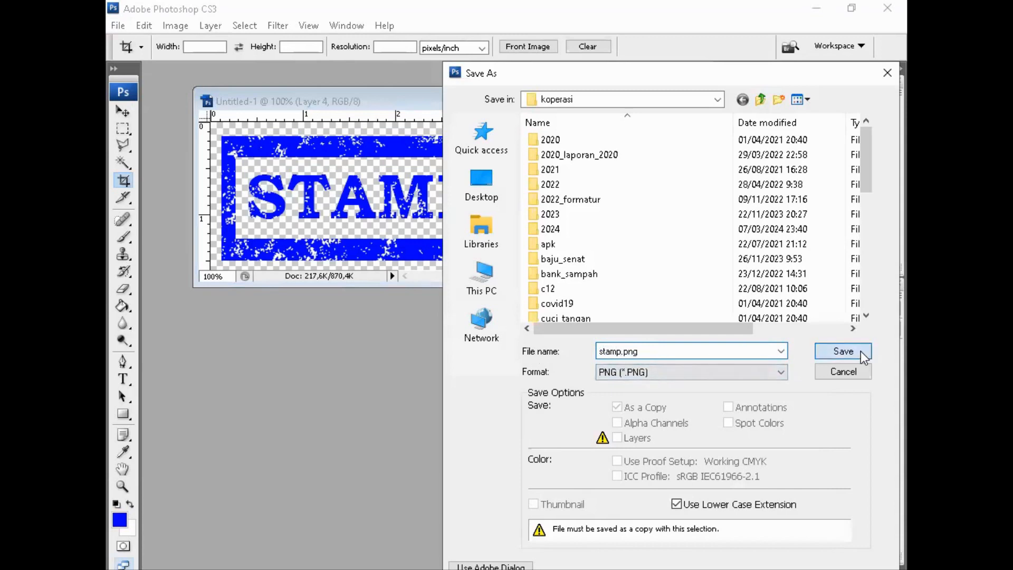
left_click(843, 351)
left_click(560, 274)
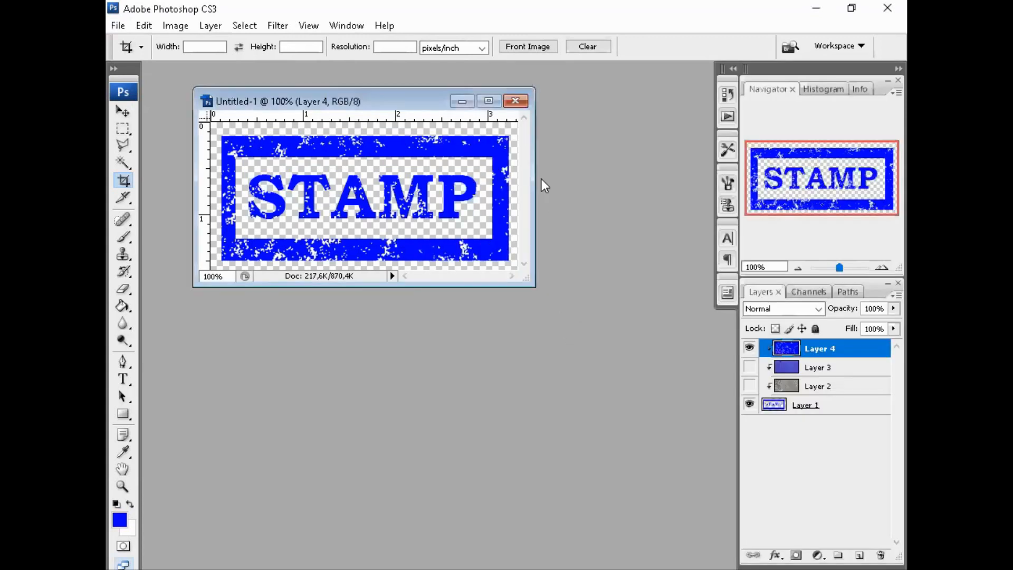
- Close the Untitled-1 document without saving changes and open stamp.png from the koperasi folder
left_click(514, 101)
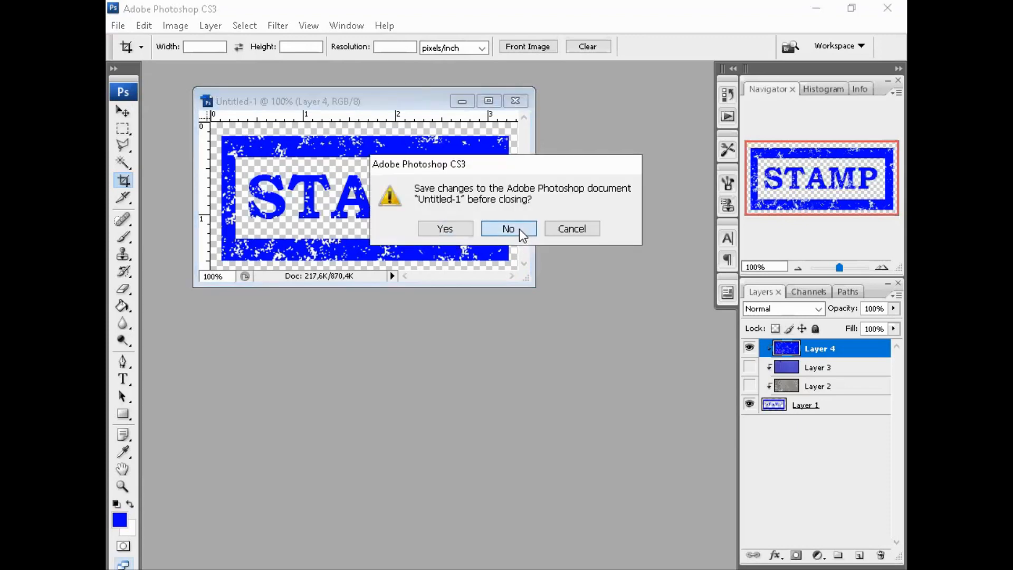
left_click(508, 228)
double_click(689, 264)
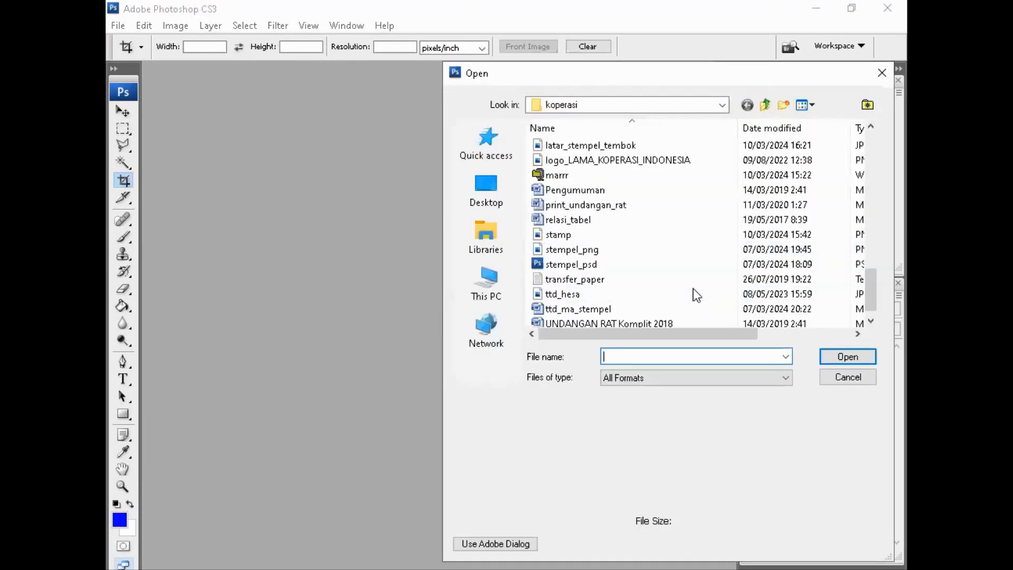
left_click(641, 250)
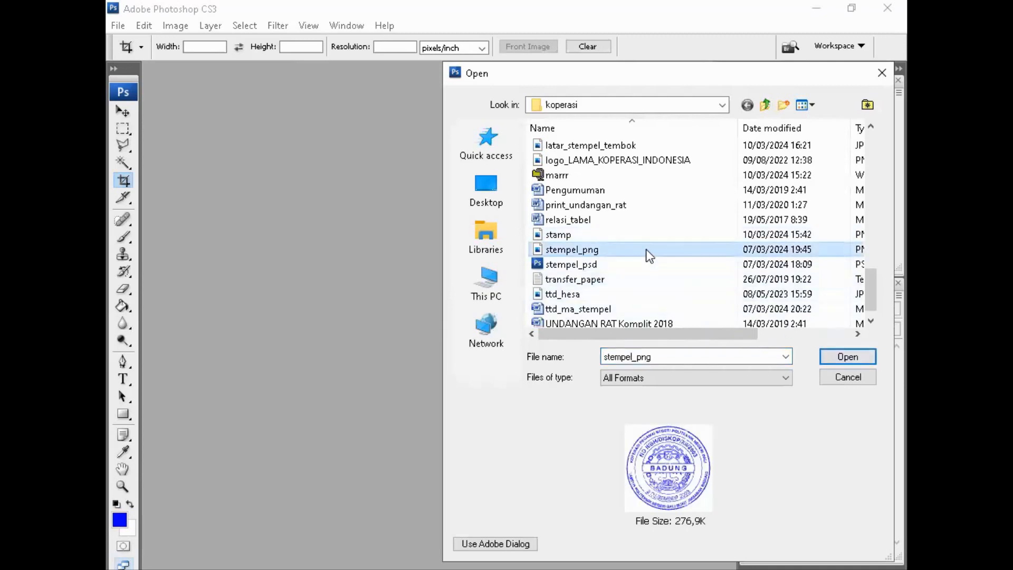
left_click(634, 235)
left_click(858, 357)
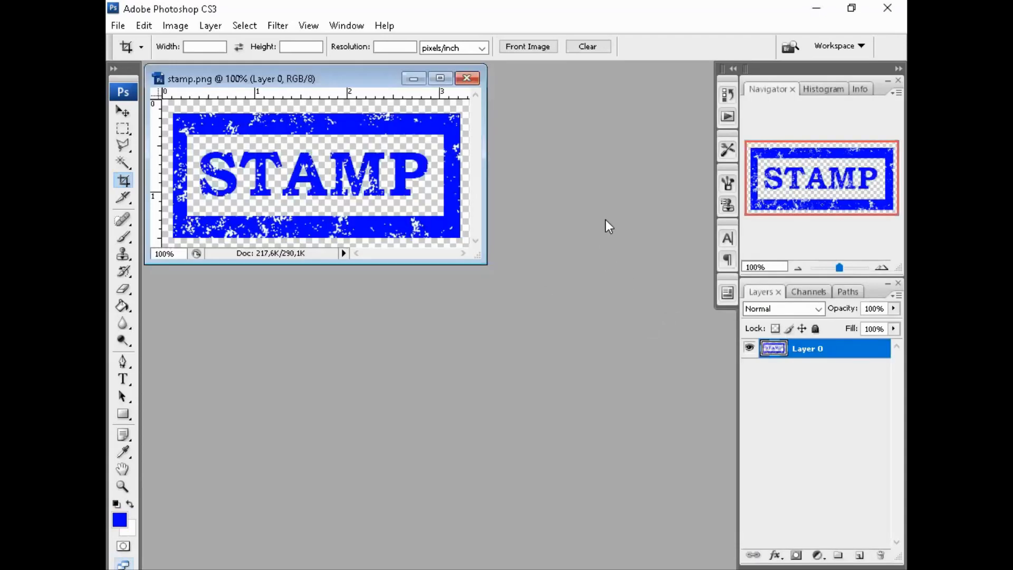
- Open the round stamp image stempel_png and move its window clear of the stamp.png window
key("ctrl+o")
scroll(618, 288, "down", 5)
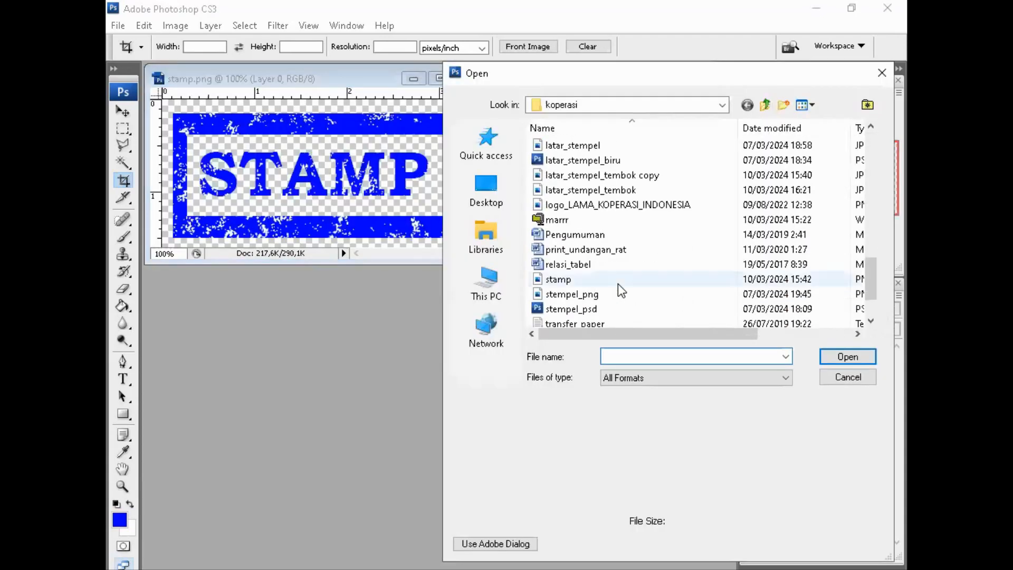
scroll(619, 289, "up", 1)
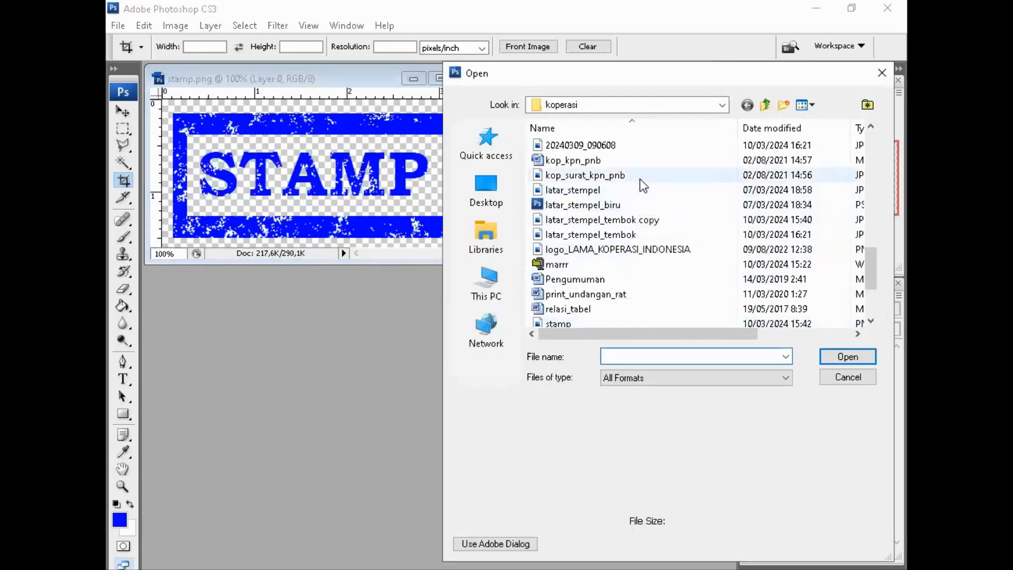
scroll(650, 186, "down", 2)
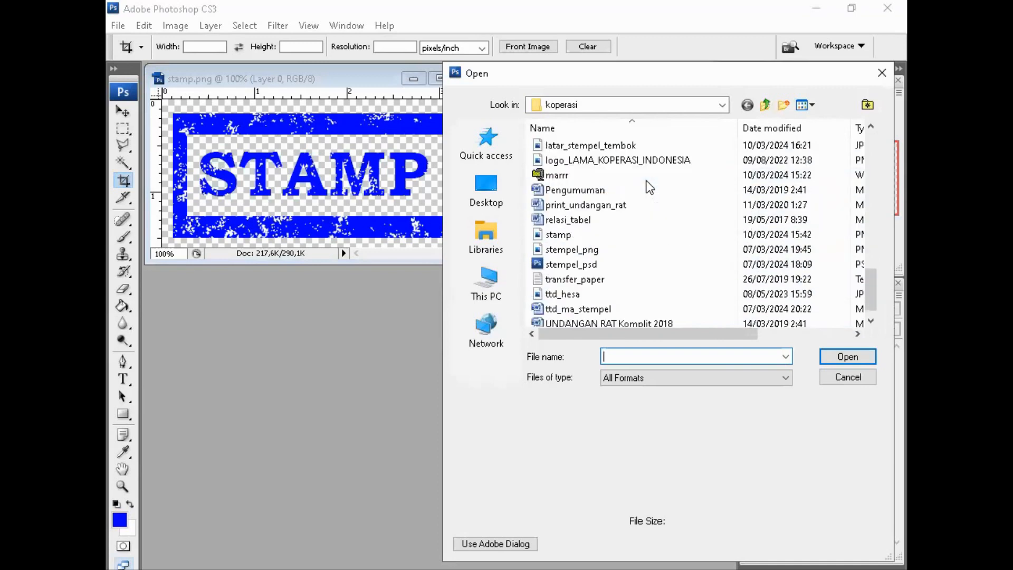
left_click(598, 251)
left_click(844, 357)
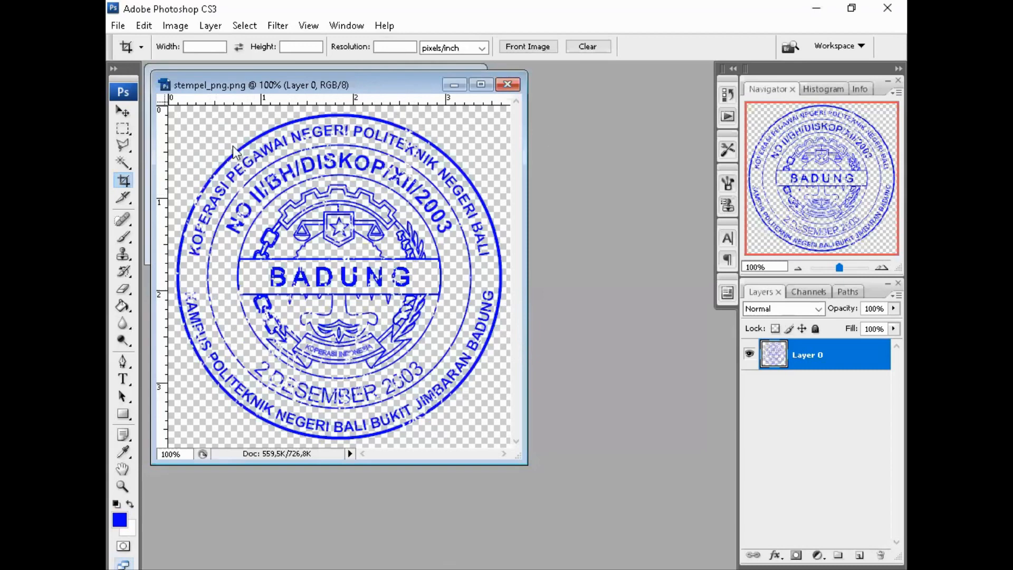
left_click_drag(295, 85, 471, 134)
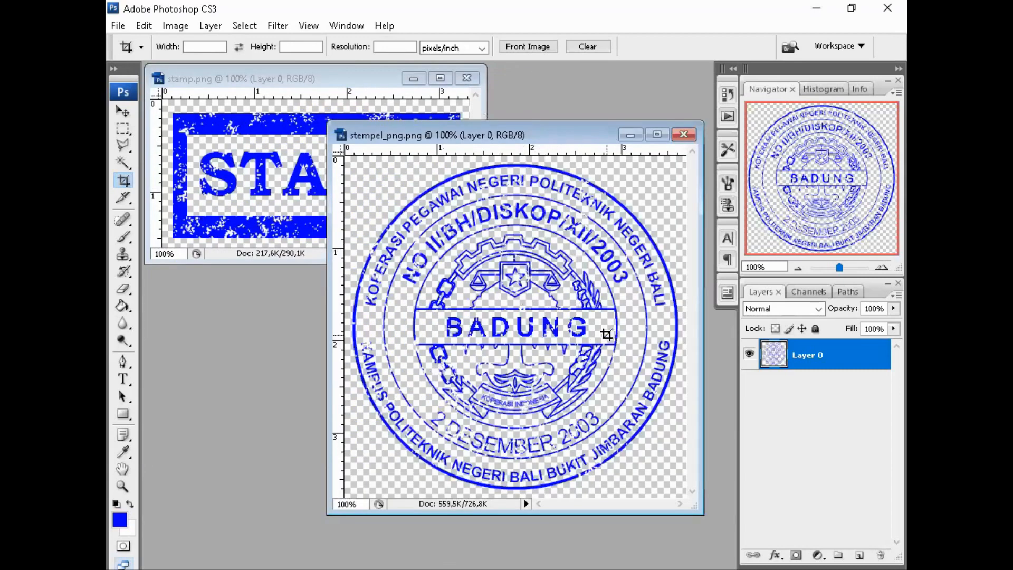